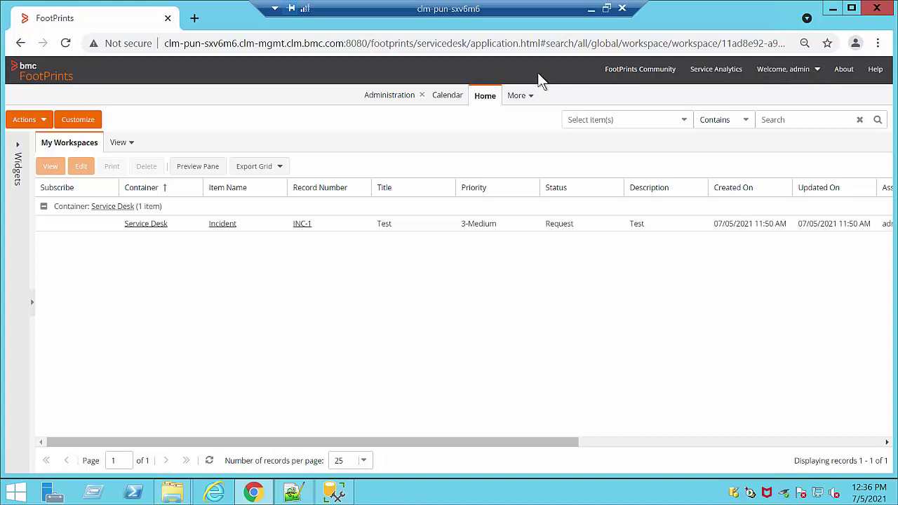
Step: Open the Administration page, after briefly visiting the Calendar and Home tabs
{"action": "left_click", "coordinate": [376, 99]}
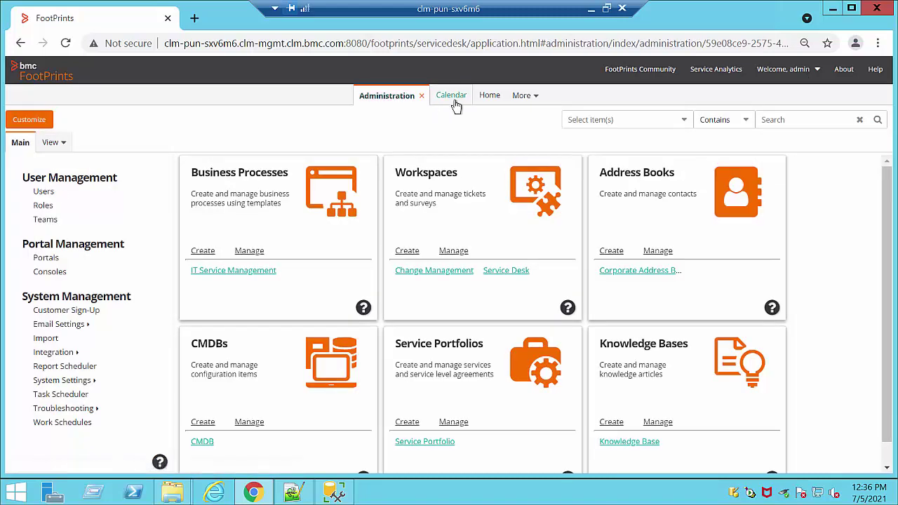
{"action": "left_click", "coordinate": [453, 102]}
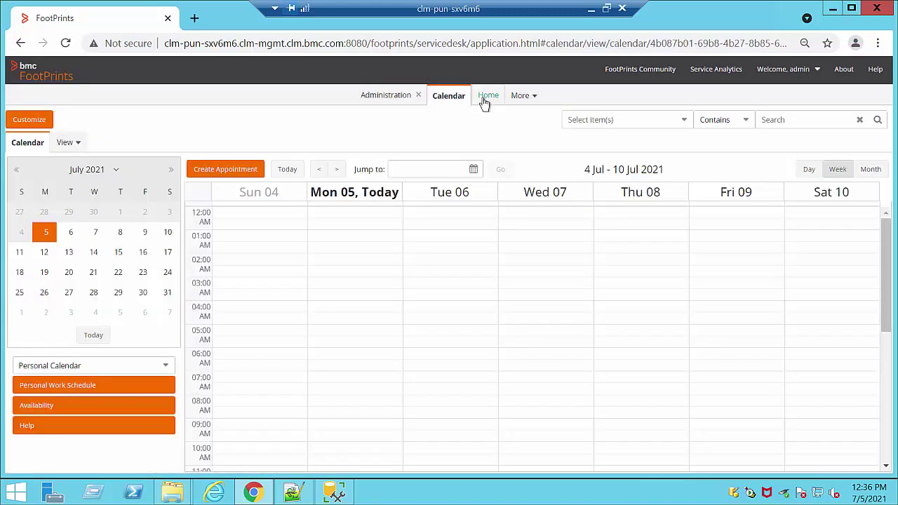
{"action": "left_click", "coordinate": [484, 100]}
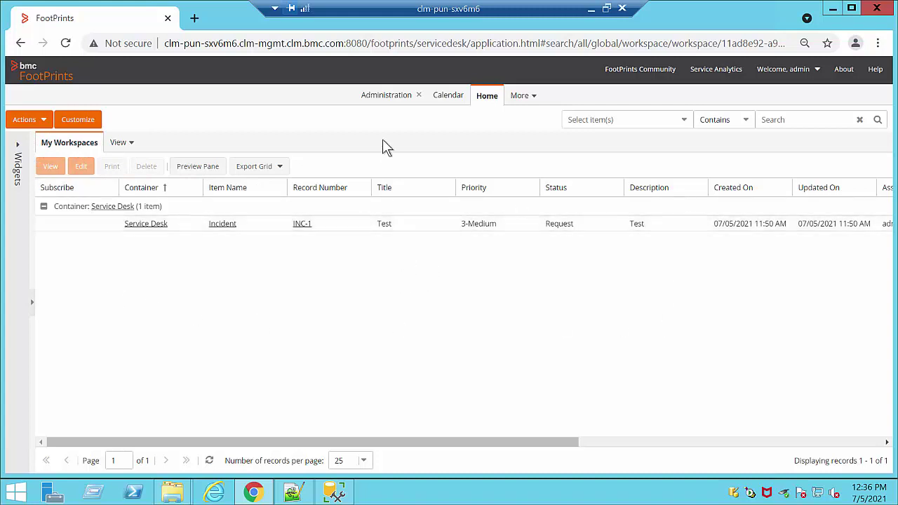
{"action": "left_click", "coordinate": [385, 94]}
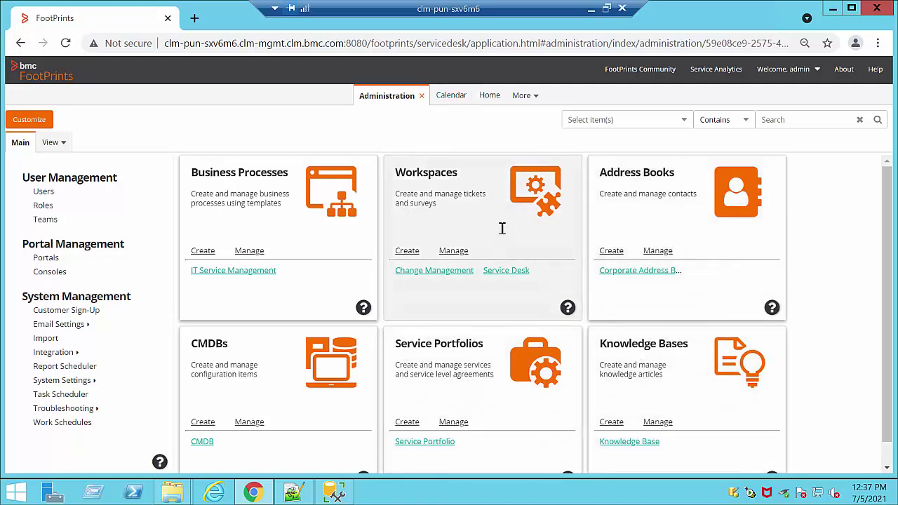
Step: Create a new workspace with the container name 'Test' from Workspaces management
{"action": "left_click", "coordinate": [453, 252]}
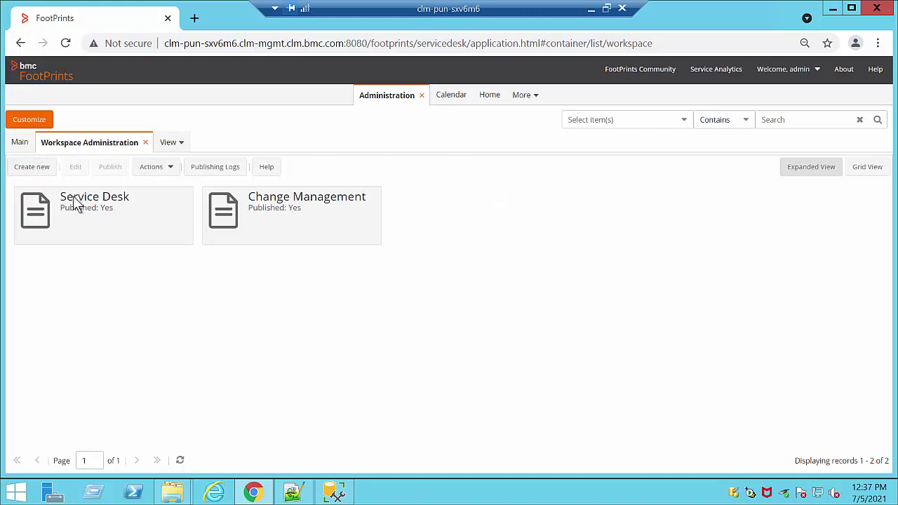
{"action": "left_click", "coordinate": [32, 167]}
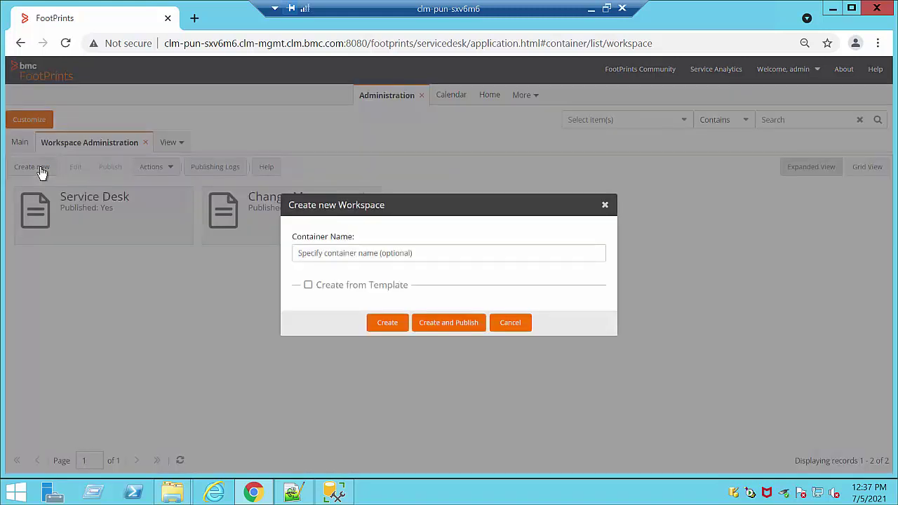
{"action": "left_click", "coordinate": [330, 251]}
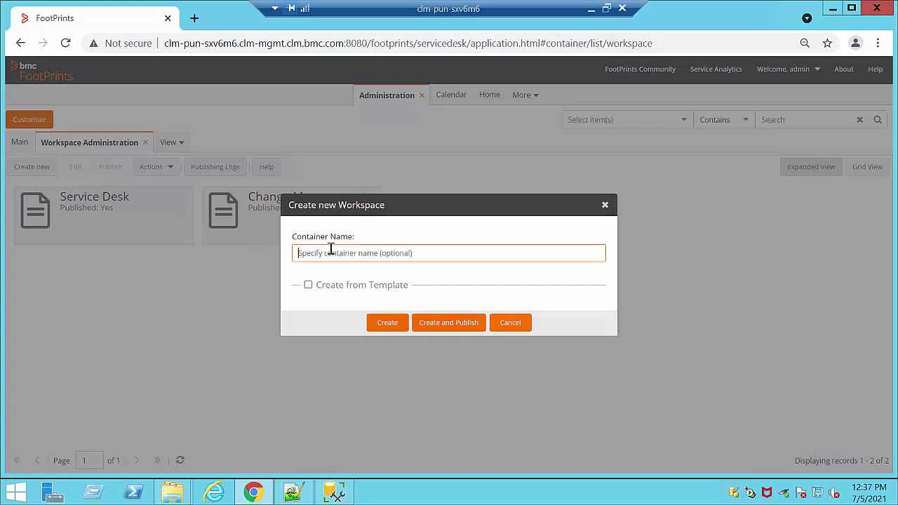
{"action": "type", "text": "Test"}
{"action": "left_click", "coordinate": [385, 324]}
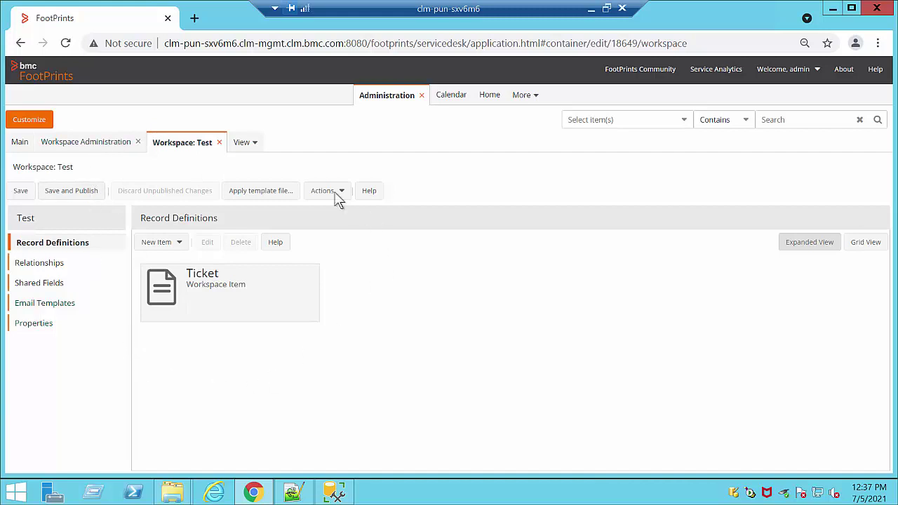
Step: Save and publish the Test workspace, confirm, and close its editor
{"action": "left_click", "coordinate": [83, 197]}
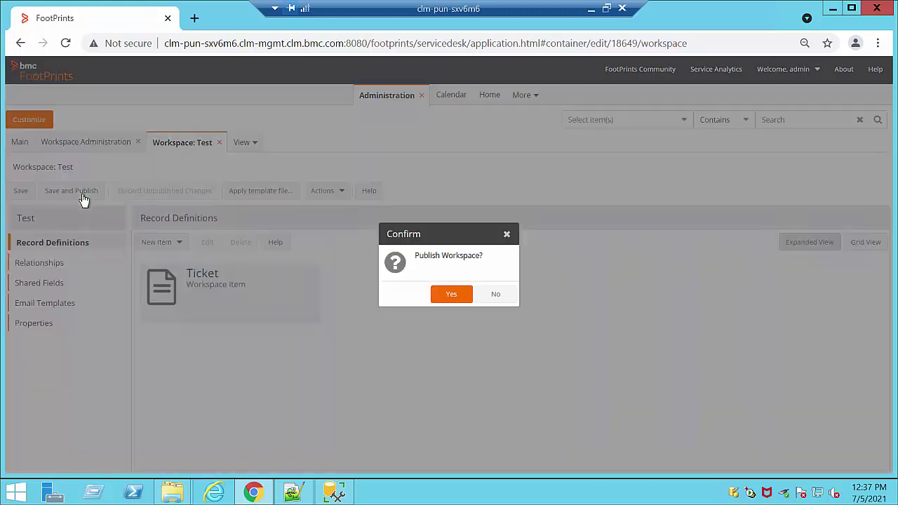
{"action": "left_click", "coordinate": [449, 296]}
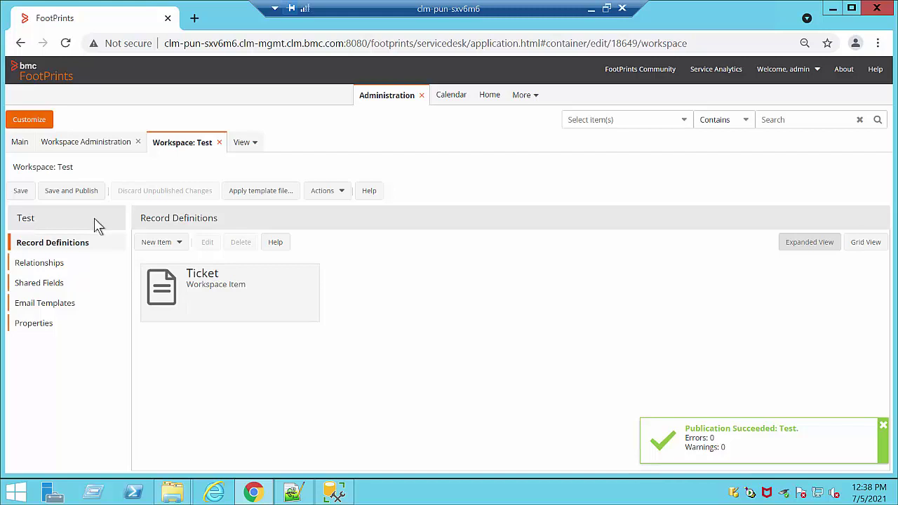
{"action": "left_click", "coordinate": [219, 143]}
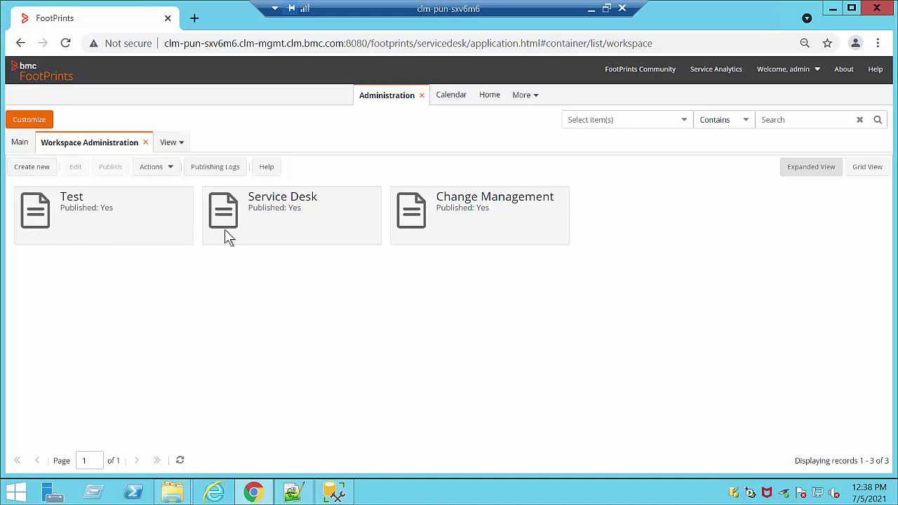
Step: Open Service Desk, then its Incident record definition, then the Agent Web form
{"action": "double_click", "coordinate": [247, 228]}
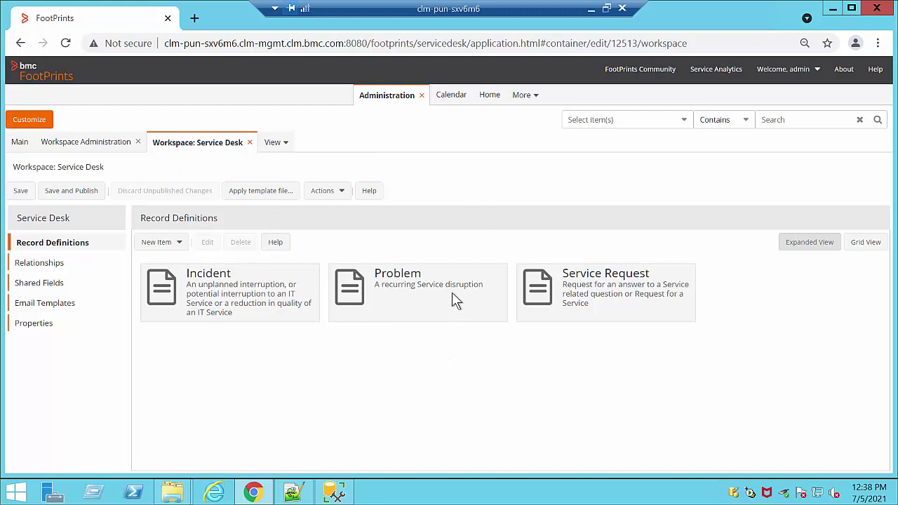
{"action": "double_click", "coordinate": [275, 309]}
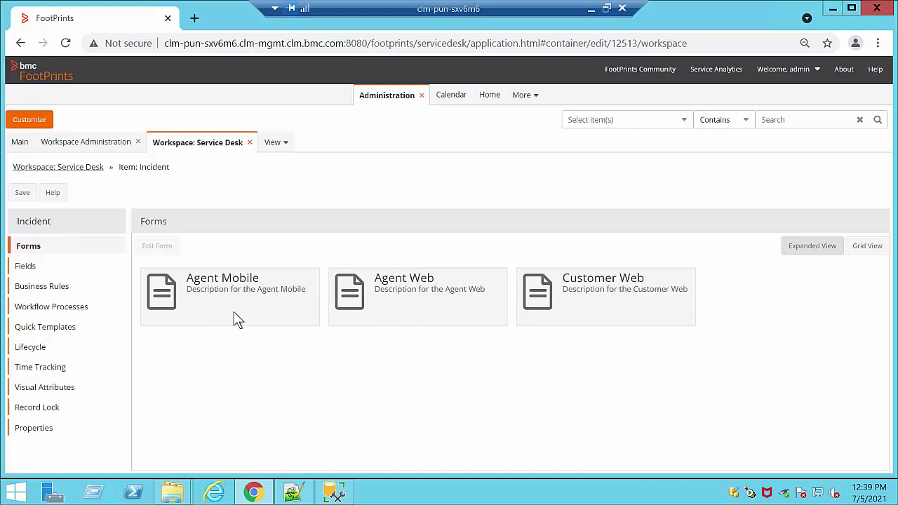
{"action": "double_click", "coordinate": [458, 307]}
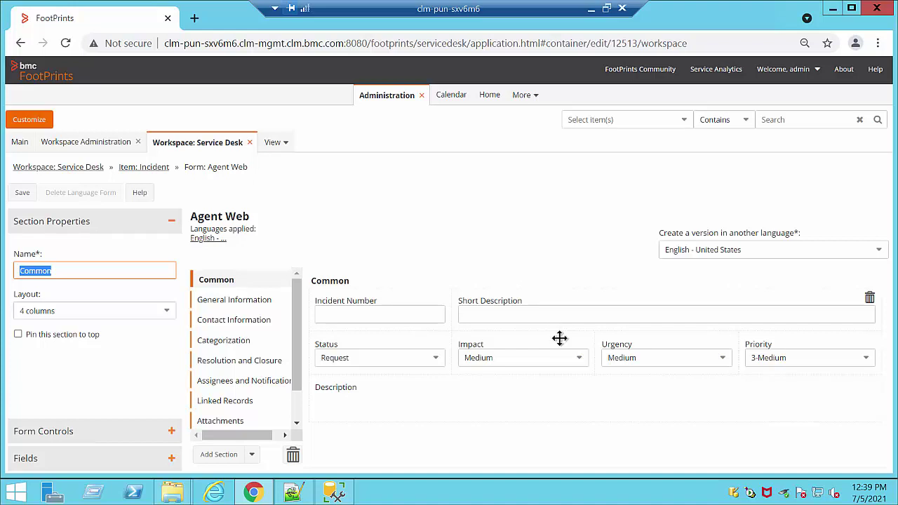
Step: Place a Drop down form control in the Common section above Status
{"action": "left_click", "coordinate": [406, 306]}
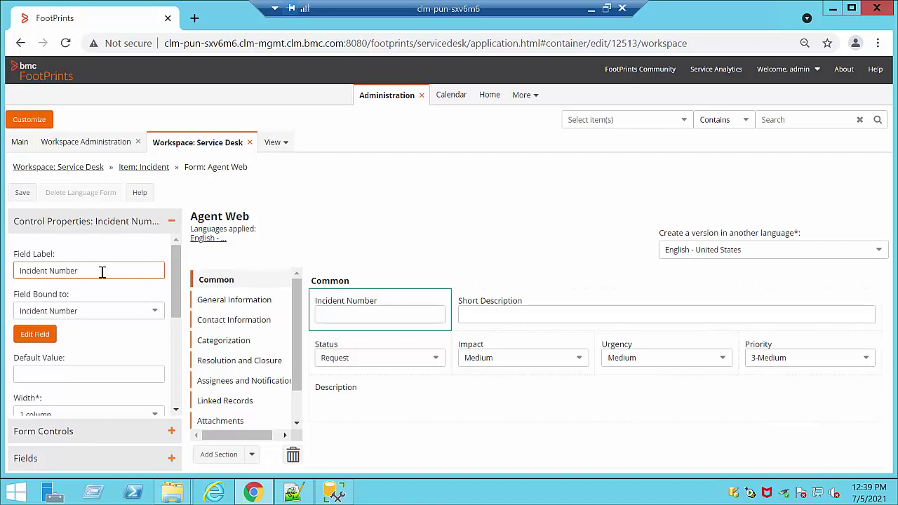
{"action": "left_click_drag", "start_coordinate": [92, 273], "coordinate": [5, 278]}
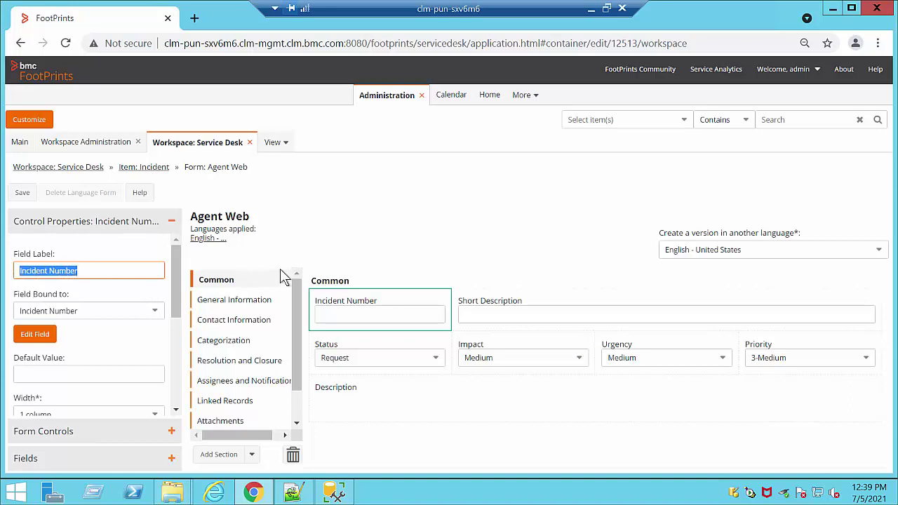
{"action": "left_click", "coordinate": [496, 242]}
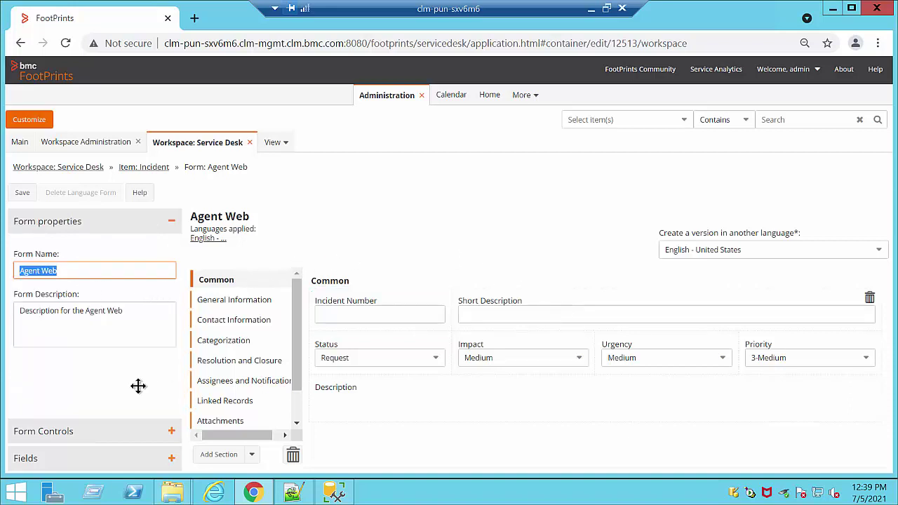
{"action": "left_click", "coordinate": [172, 432]}
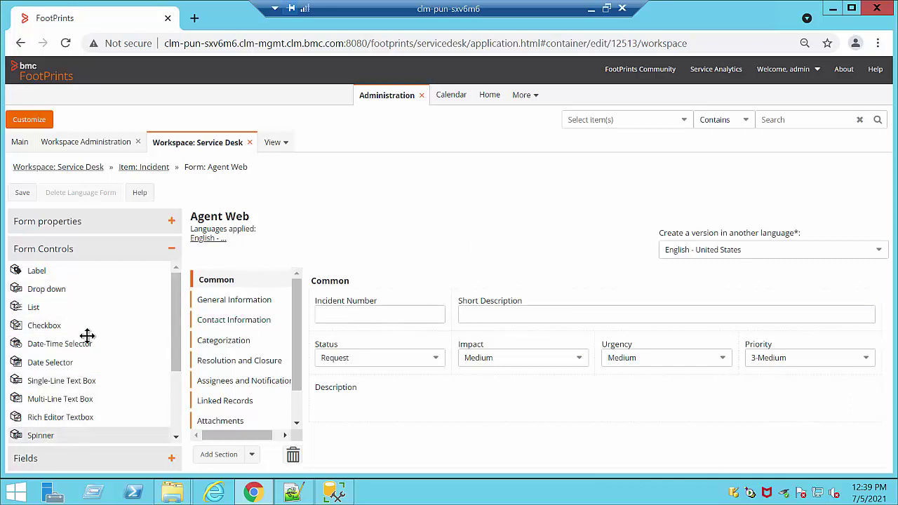
{"action": "left_click_drag", "start_coordinate": [85, 293], "coordinate": [345, 322]}
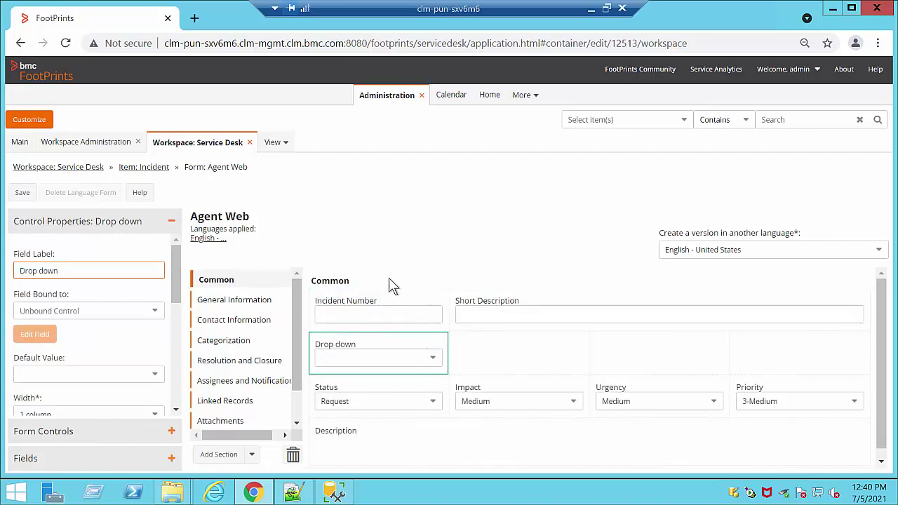
Step: Relabel the new drop-down as Software
{"action": "left_click_drag", "start_coordinate": [73, 271], "coordinate": [3, 270]}
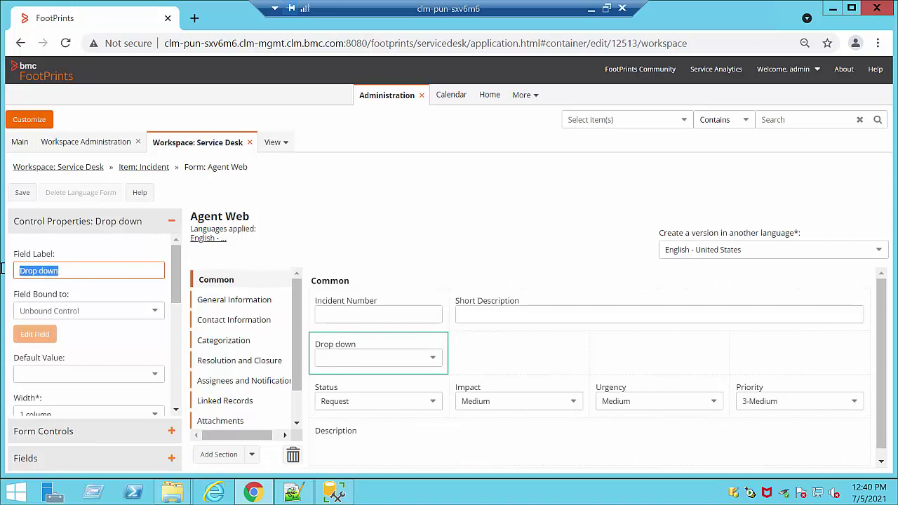
{"action": "key", "text": "BackSpace"}
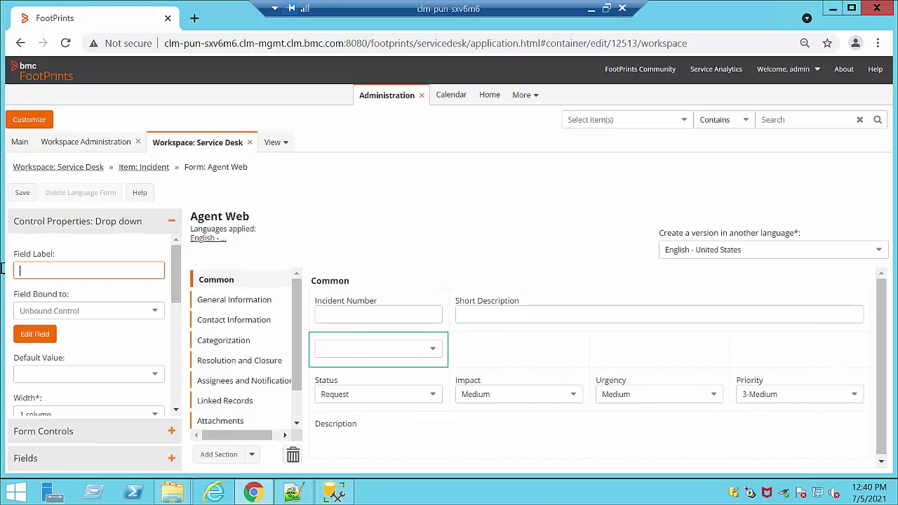
{"action": "type", "text": "Sc"}
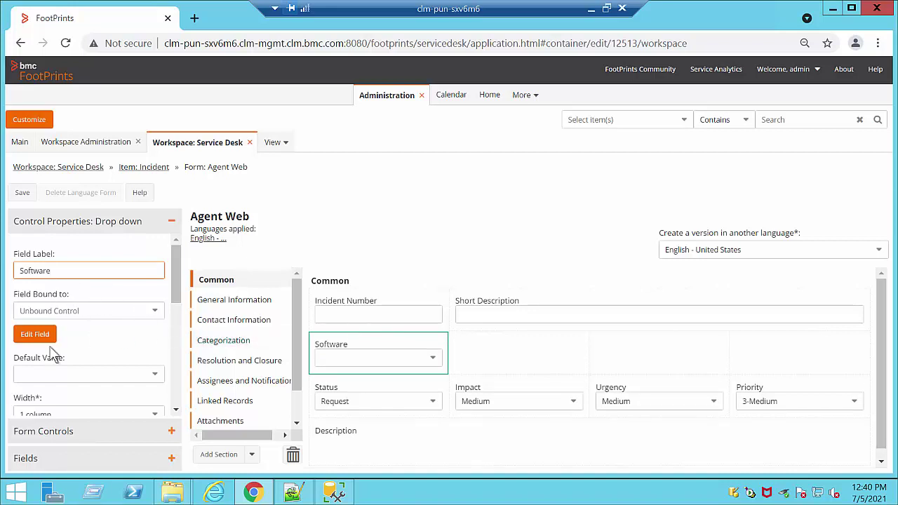
Step: Bind the drop-down to a new field using { Create New Field }
{"action": "left_click", "coordinate": [157, 315]}
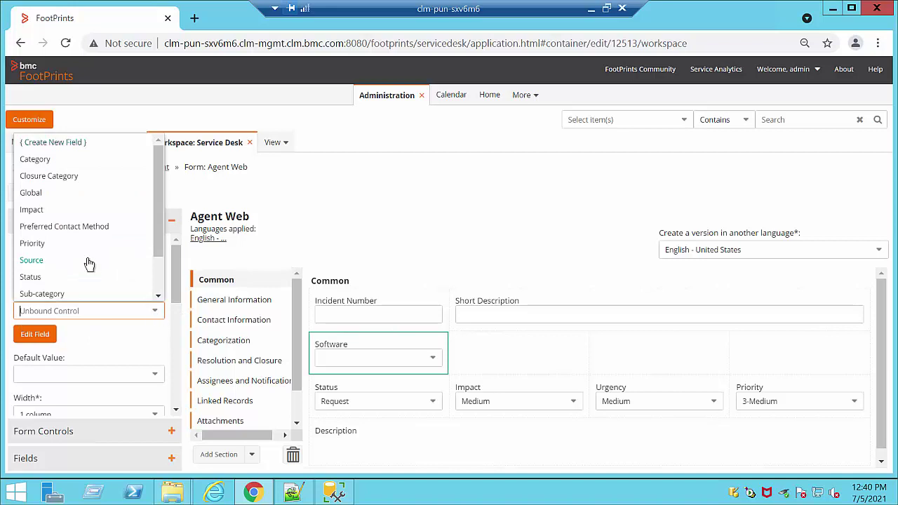
{"action": "scroll", "coordinate": [89, 264], "scroll_direction": "down", "scroll_amount": 1}
{"action": "scroll", "coordinate": [95, 200], "scroll_direction": "up", "scroll_amount": 1}
{"action": "left_click", "coordinate": [55, 144]}
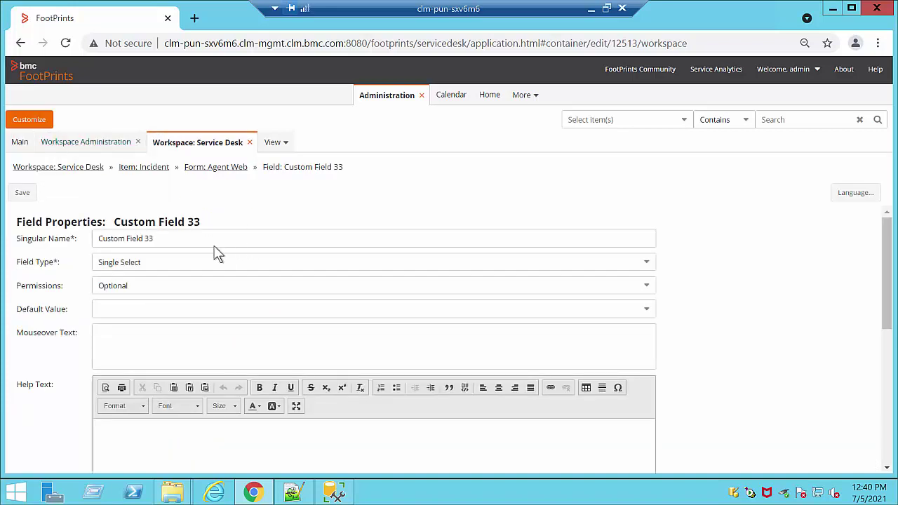
Step: Name the new Single Select field Software
{"action": "left_click", "coordinate": [42, 234]}
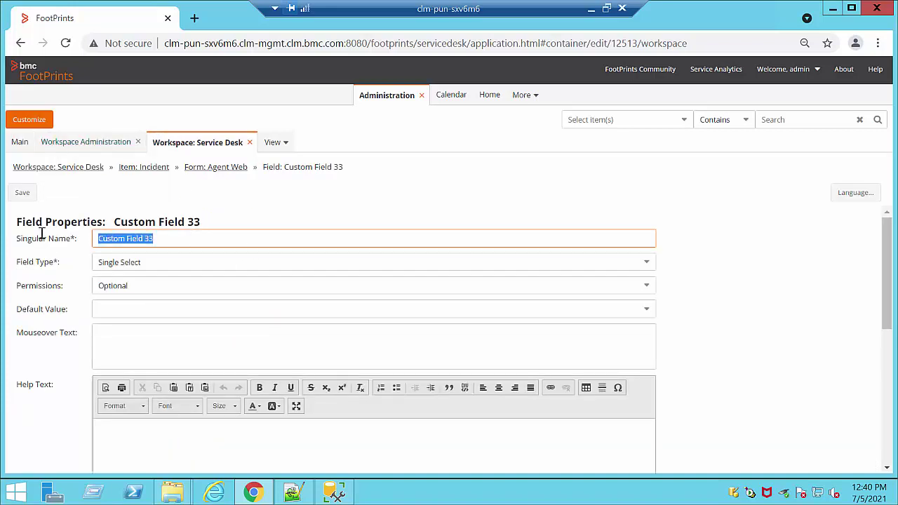
{"action": "type", "text": "Sc"}
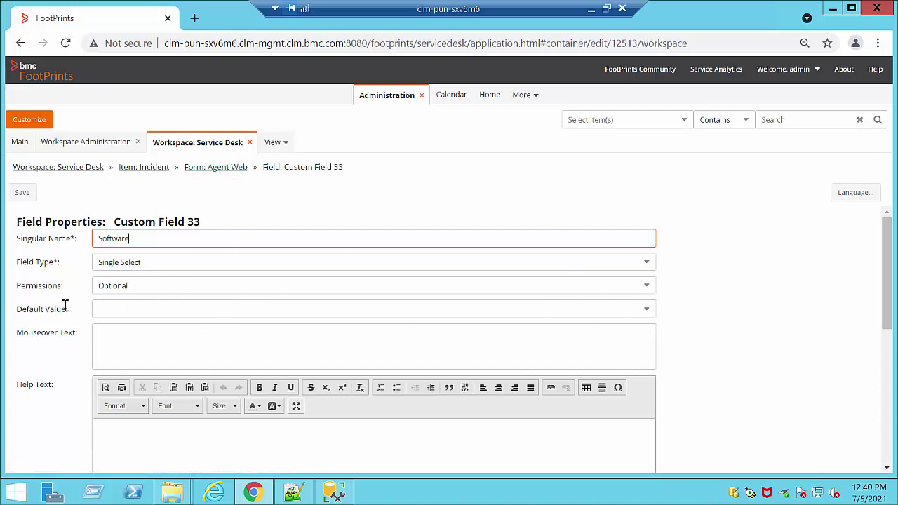
{"action": "scroll", "coordinate": [123, 321], "scroll_direction": "down", "scroll_amount": 2}
{"action": "scroll", "coordinate": [123, 321], "scroll_direction": "up", "scroll_amount": 1}
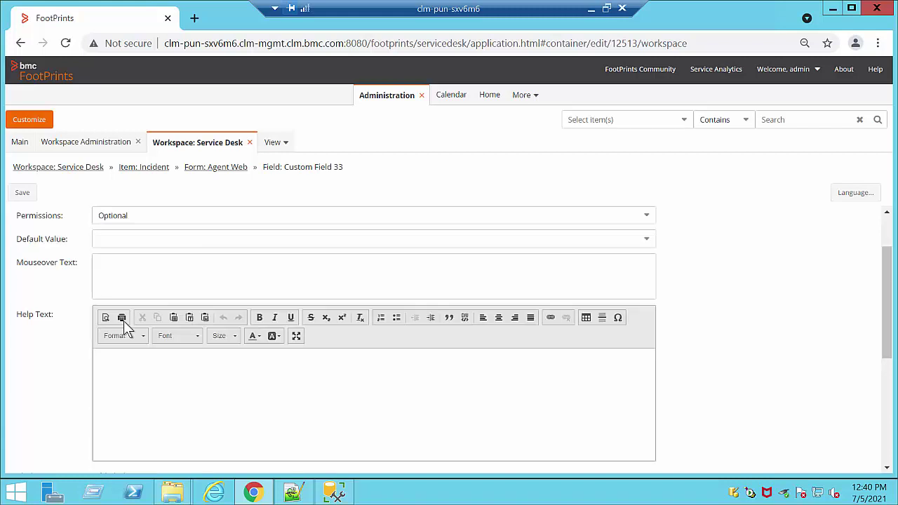
{"action": "scroll", "coordinate": [124, 321], "scroll_direction": "up", "scroll_amount": 1}
{"action": "scroll", "coordinate": [123, 320], "scroll_direction": "down", "scroll_amount": 2}
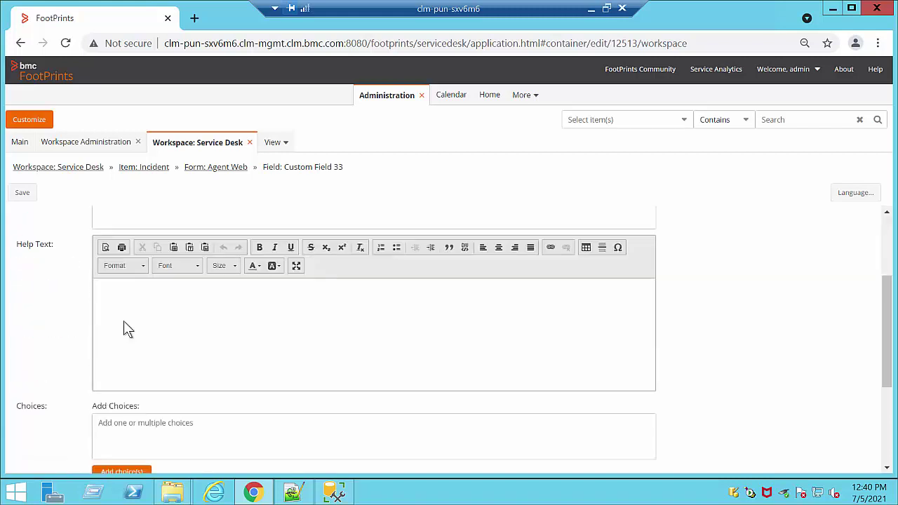
{"action": "scroll", "coordinate": [175, 351], "scroll_direction": "down", "scroll_amount": 2}
{"action": "scroll", "coordinate": [175, 322], "scroll_direction": "up", "scroll_amount": 1}
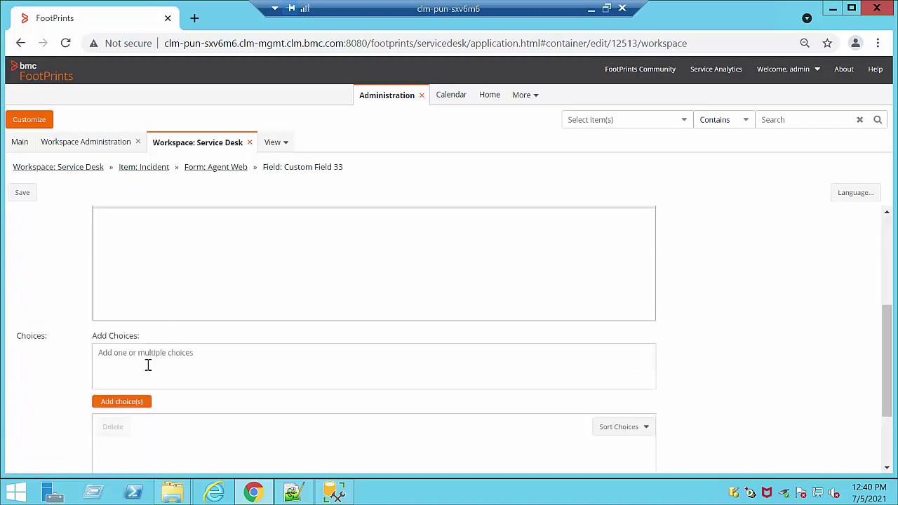
Step: Add the choices 1, 2 and 3 to the field and save it
{"action": "left_click", "coordinate": [130, 358]}
{"action": "type", "text": "1"}
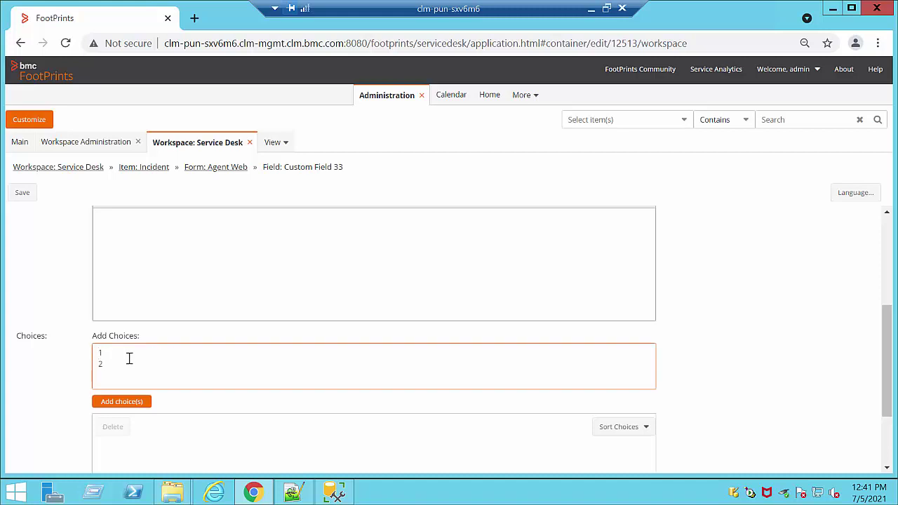
{"action": "type", "text": " 2 3"}
{"action": "key", "text": "Return"}
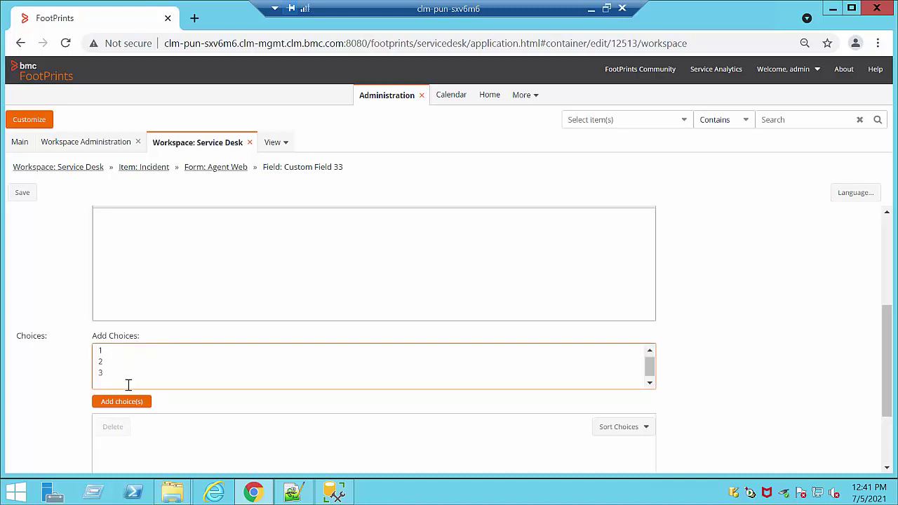
{"action": "left_click", "coordinate": [123, 402]}
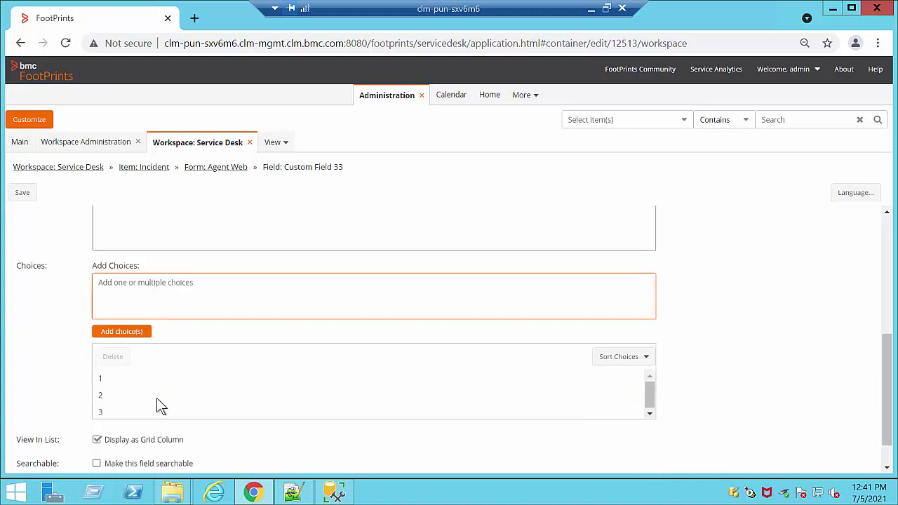
{"action": "scroll", "coordinate": [158, 400], "scroll_direction": "down", "scroll_amount": 2}
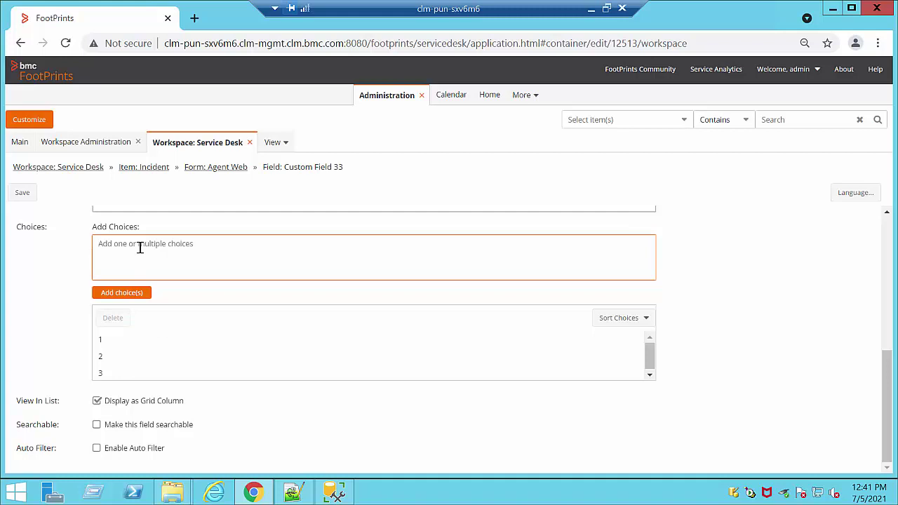
{"action": "left_click", "coordinate": [106, 344]}
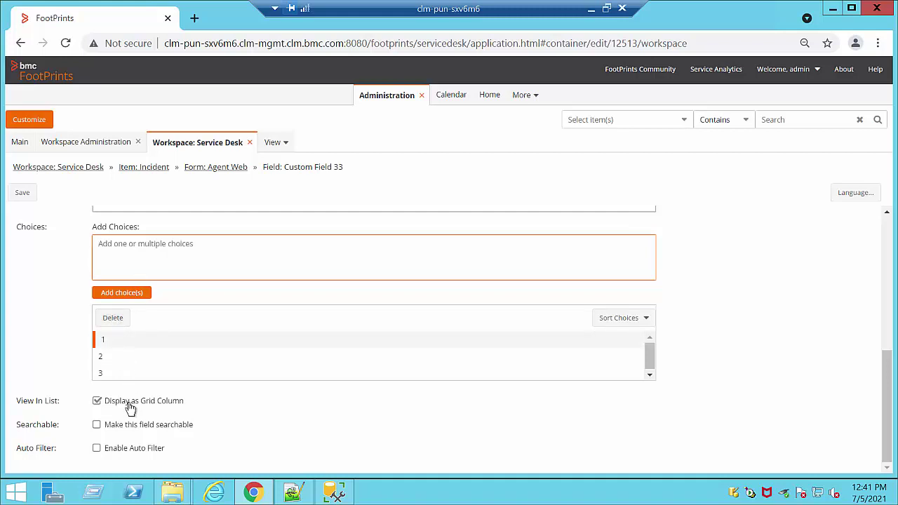
{"action": "scroll", "coordinate": [130, 407], "scroll_direction": "up", "scroll_amount": 10}
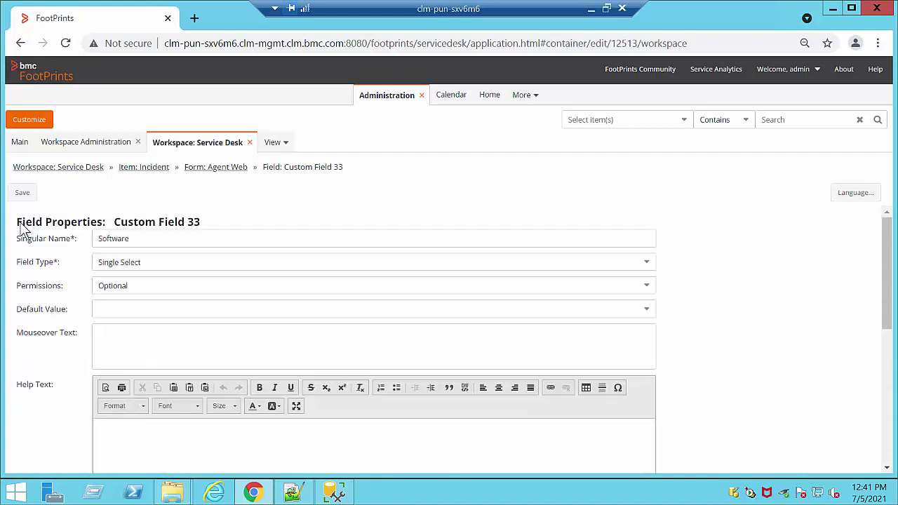
{"action": "left_click", "coordinate": [22, 195]}
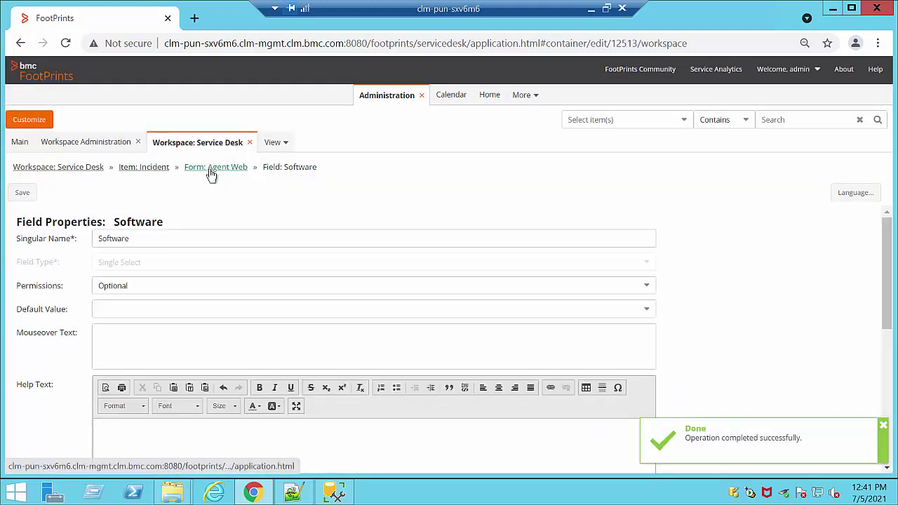
Step: Back on the Agent Web form, set the Software drop-down's width to 2 columns
{"action": "left_click", "coordinate": [211, 175]}
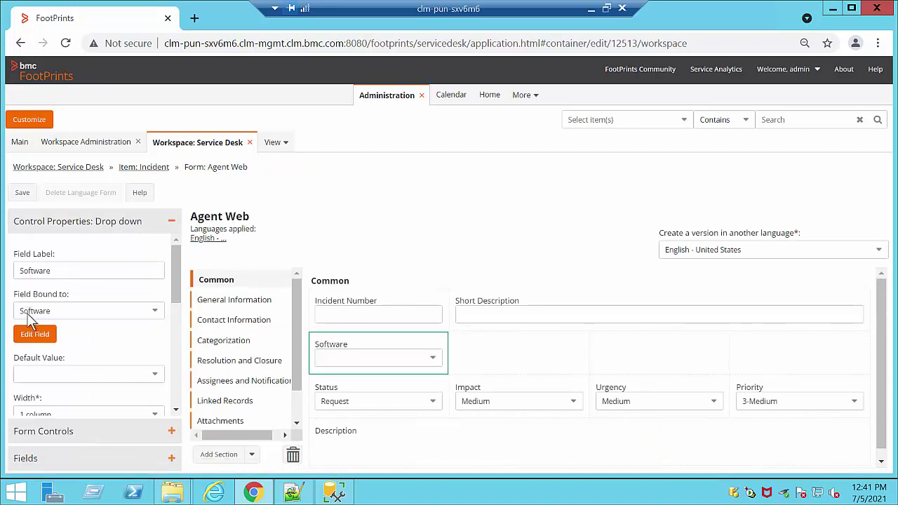
{"action": "scroll", "coordinate": [136, 346], "scroll_direction": "down", "scroll_amount": 2}
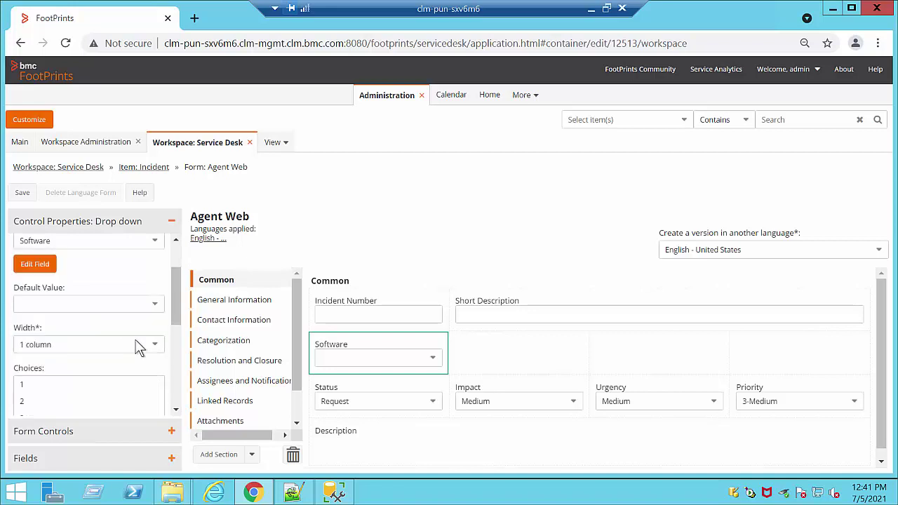
{"action": "scroll", "coordinate": [137, 346], "scroll_direction": "up", "scroll_amount": 1}
{"action": "left_click", "coordinate": [156, 347]}
{"action": "left_click", "coordinate": [61, 382]}
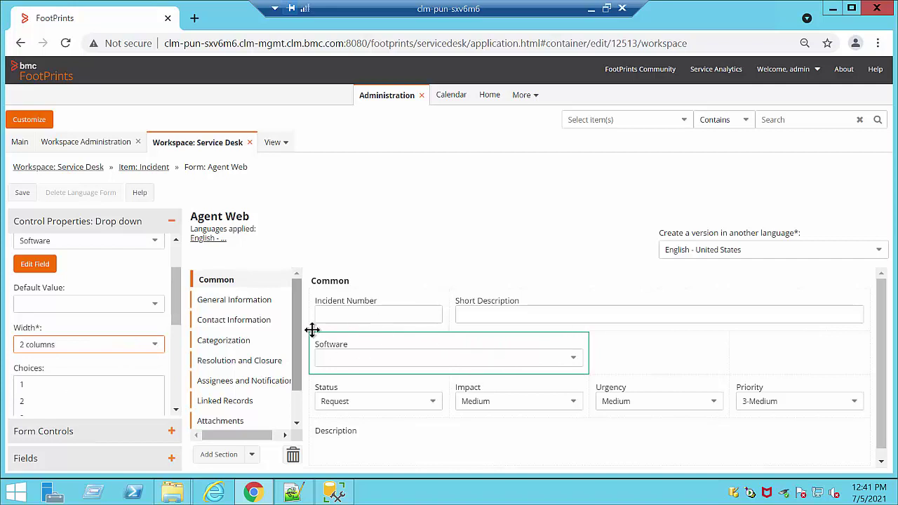
{"action": "scroll", "coordinate": [140, 358], "scroll_direction": "down", "scroll_amount": 2}
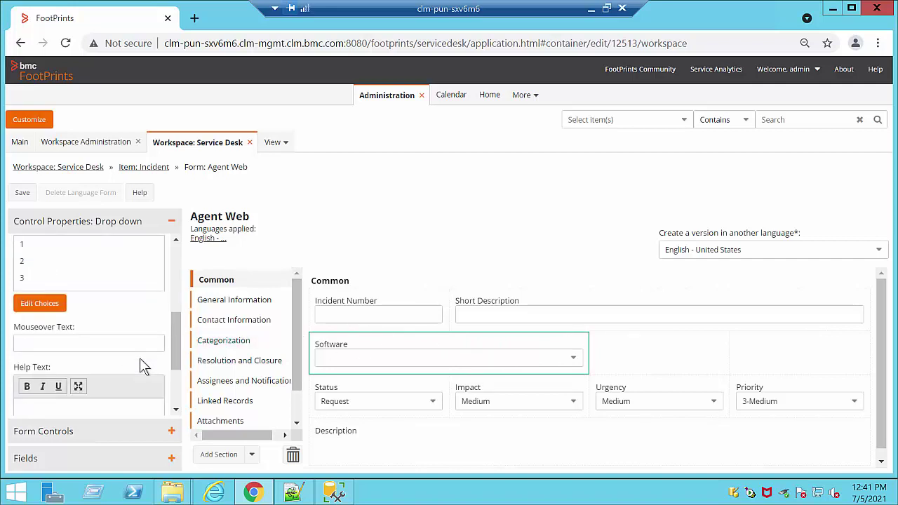
{"action": "scroll", "coordinate": [140, 365], "scroll_direction": "down", "scroll_amount": 2}
{"action": "scroll", "coordinate": [140, 359], "scroll_direction": "up", "scroll_amount": 2}
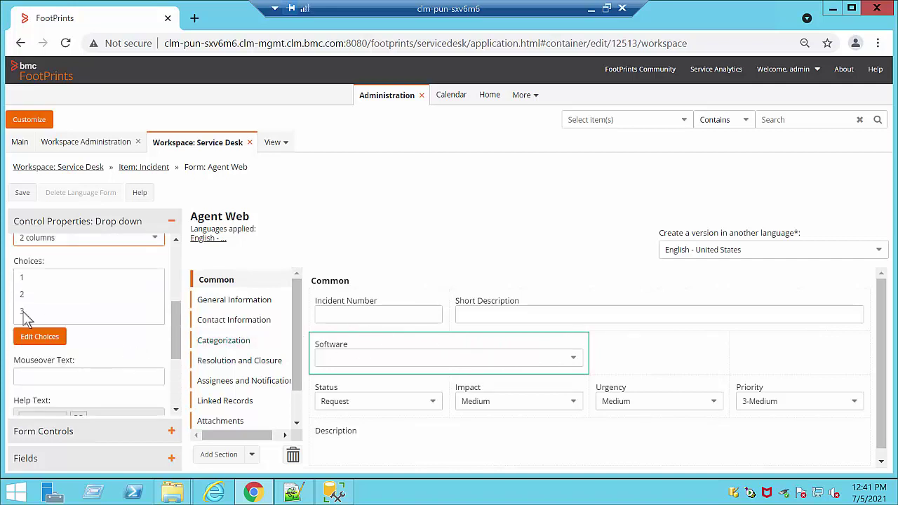
{"action": "scroll", "coordinate": [125, 353], "scroll_direction": "down", "scroll_amount": 1}
{"action": "scroll", "coordinate": [123, 345], "scroll_direction": "down", "scroll_amount": 1}
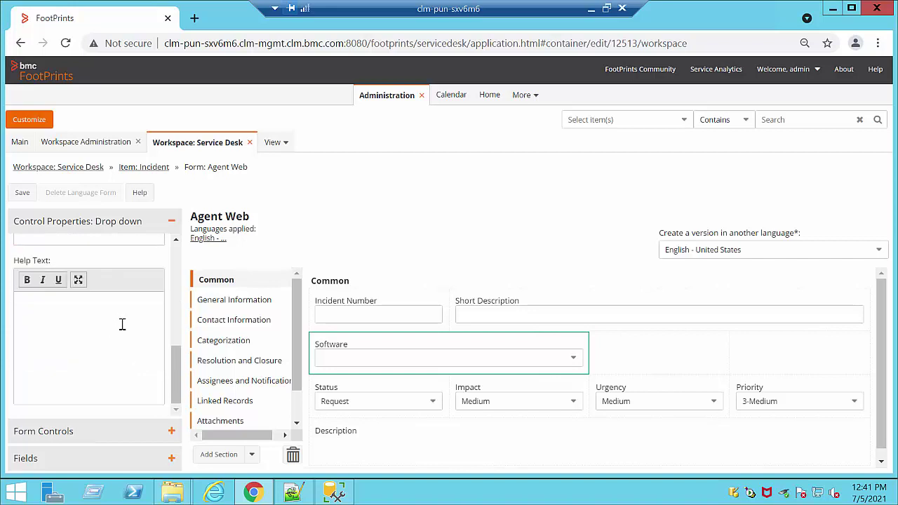
{"action": "scroll", "coordinate": [121, 321], "scroll_direction": "up", "scroll_amount": 3}
Step: Save the Agent Web form layout, then save and publish the Service Desk workspace
{"action": "scroll", "coordinate": [124, 331], "scroll_direction": "up", "scroll_amount": 1}
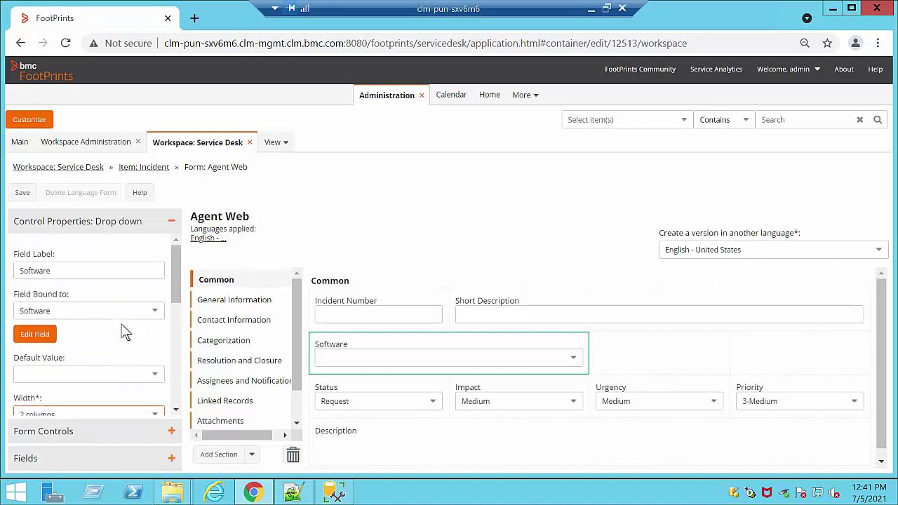
{"action": "left_click", "coordinate": [21, 201]}
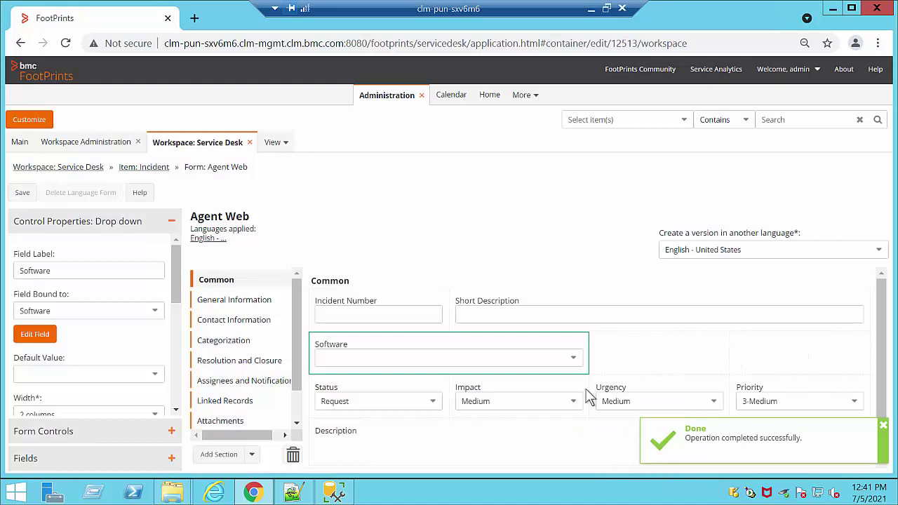
{"action": "left_click", "coordinate": [146, 168]}
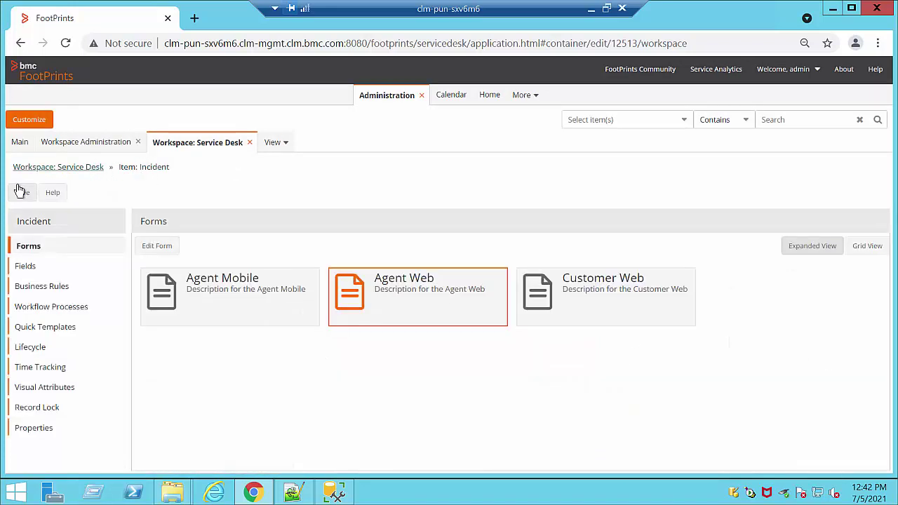
{"action": "left_click", "coordinate": [46, 167]}
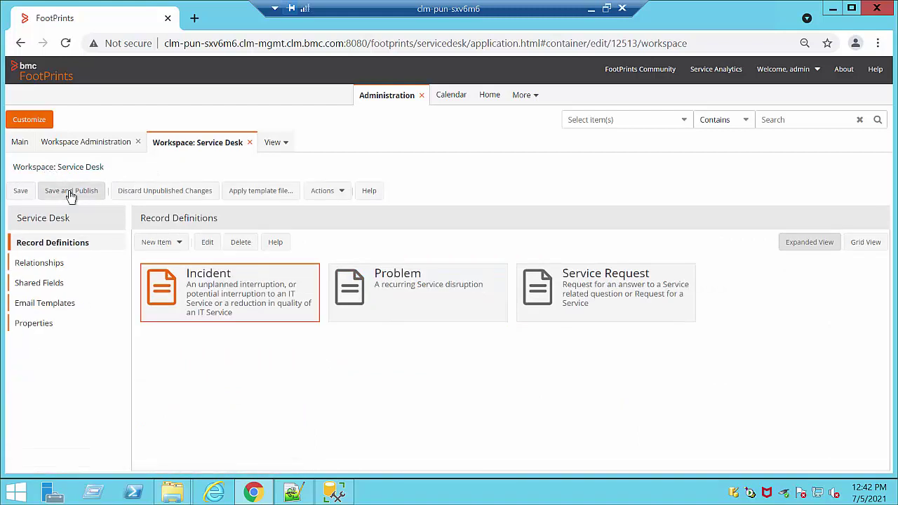
{"action": "left_click", "coordinate": [70, 194]}
{"action": "left_click", "coordinate": [457, 296]}
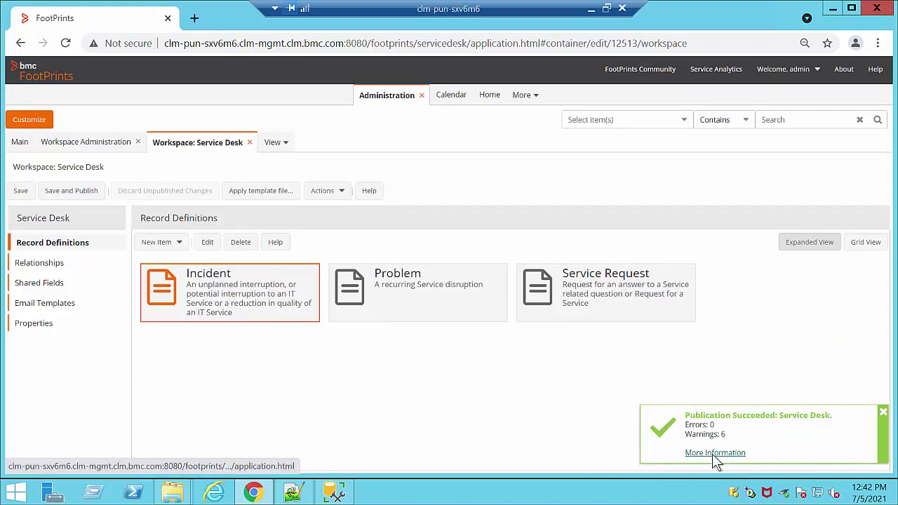
{"action": "left_click", "coordinate": [714, 453]}
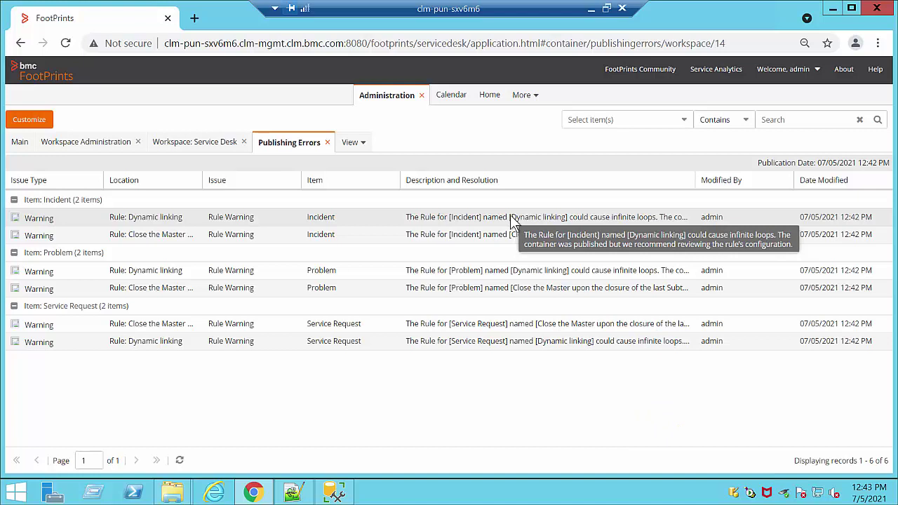
{"action": "left_click", "coordinate": [327, 143]}
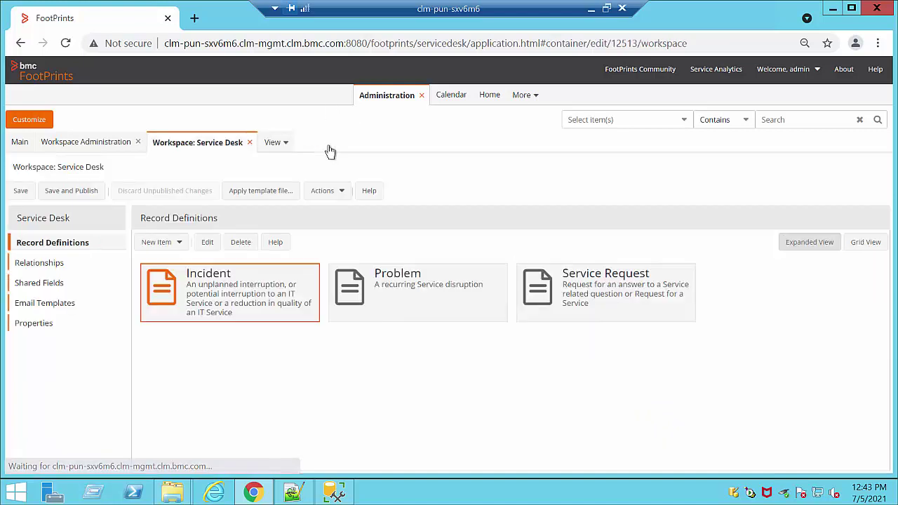
Step: Start a new Service Desk Incident from the Home record actions
{"action": "left_click", "coordinate": [490, 95]}
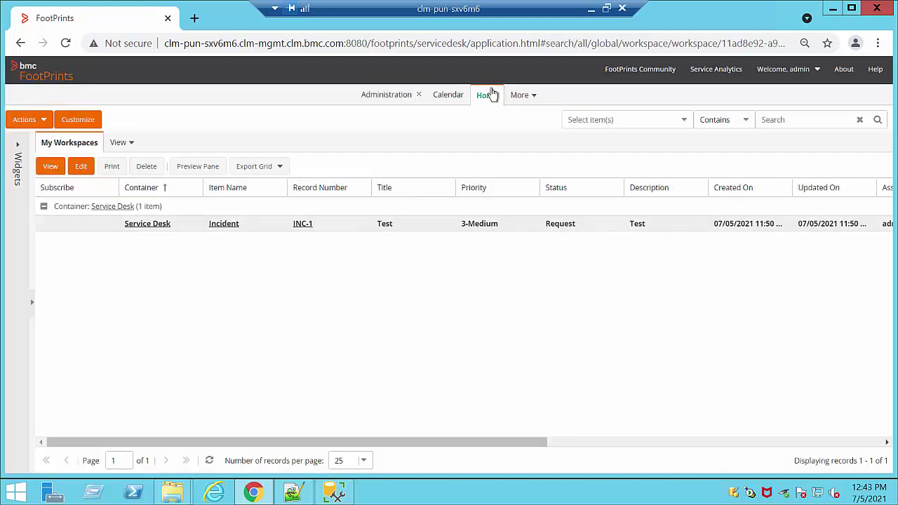
{"action": "left_click", "coordinate": [34, 120]}
{"action": "mouse_move", "coordinate": [40, 140]}
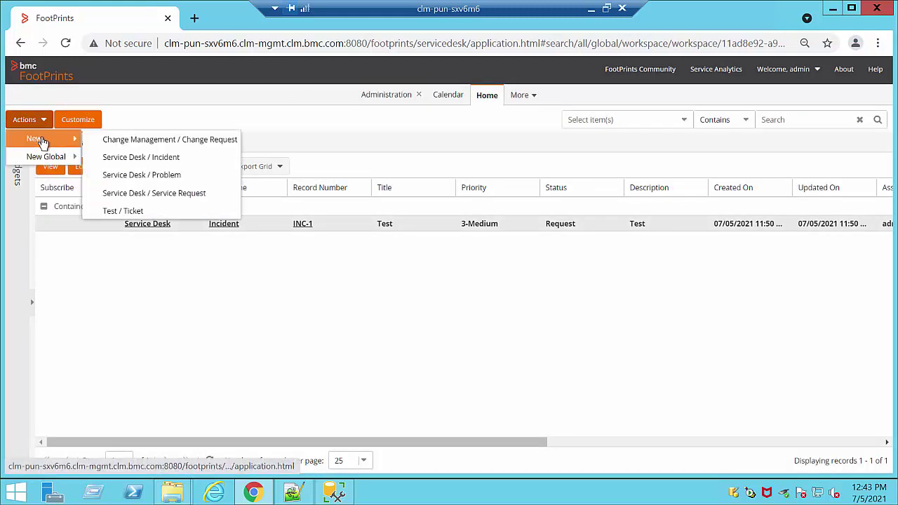
{"action": "left_click", "coordinate": [147, 162]}
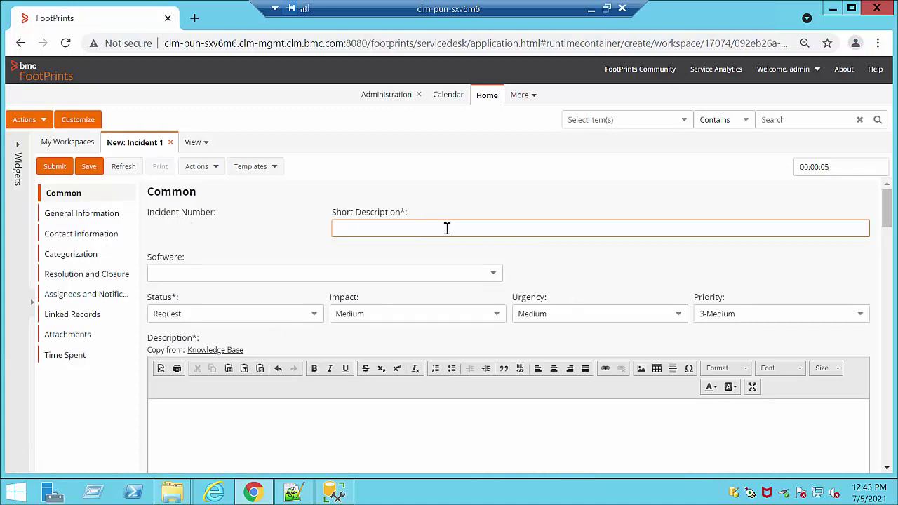
Step: Submit an incident with Software 2, short description '2' and description '2', then close INC-2
{"action": "left_click", "coordinate": [494, 274]}
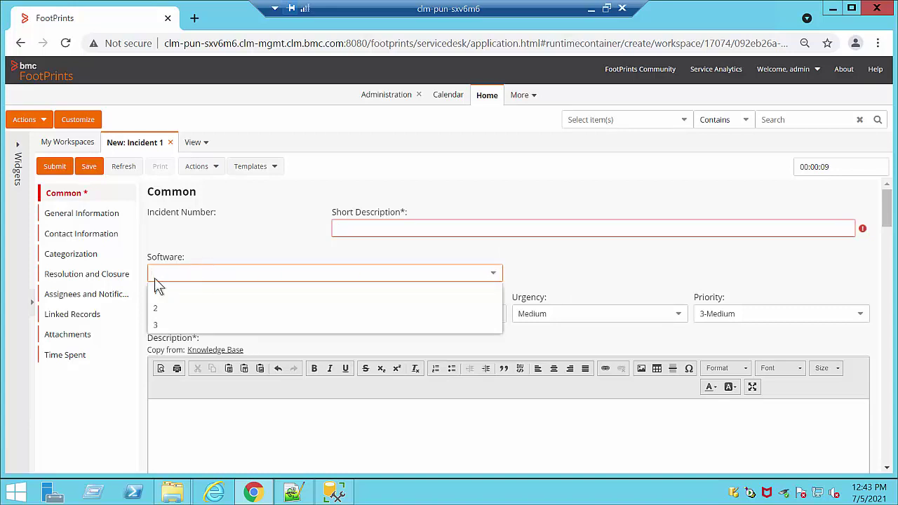
{"action": "left_click", "coordinate": [167, 308]}
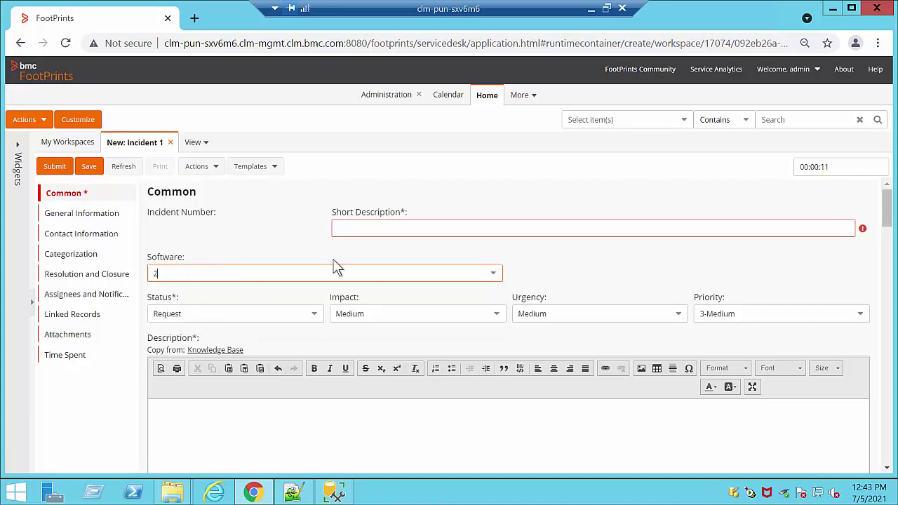
{"action": "left_click", "coordinate": [384, 230]}
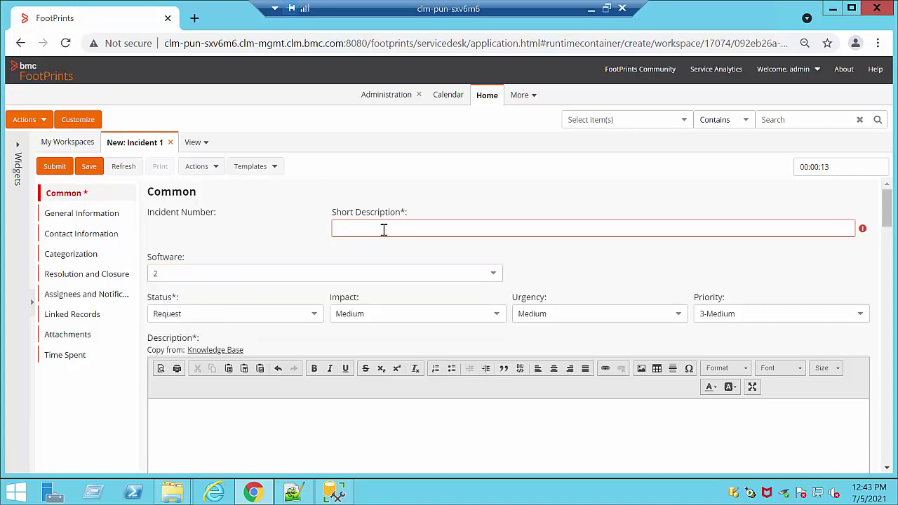
{"action": "type", "text": "2"}
{"action": "left_click", "coordinate": [263, 425]}
{"action": "type", "text": "2"}
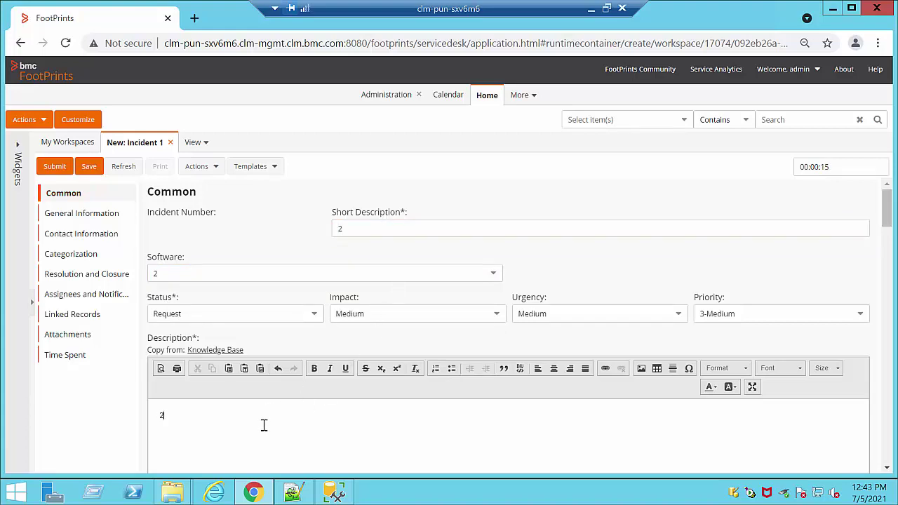
{"action": "left_click", "coordinate": [55, 167]}
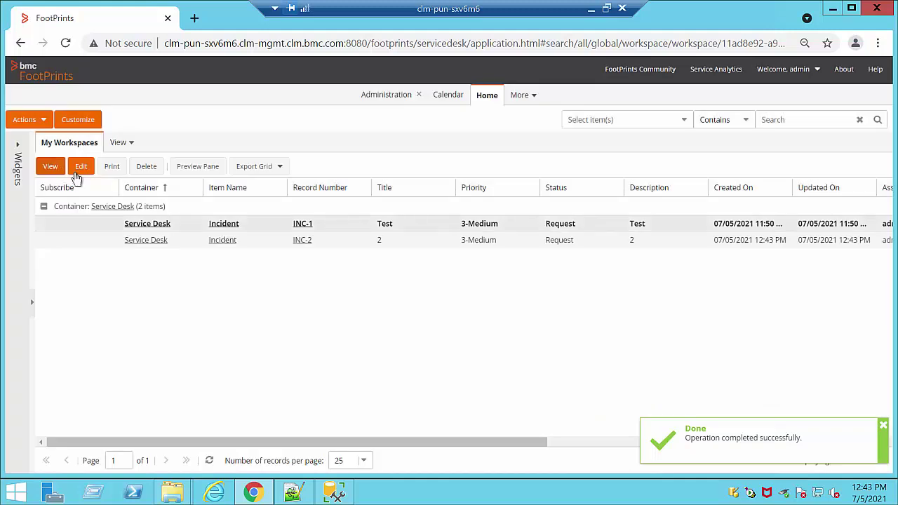
{"action": "left_click", "coordinate": [306, 240]}
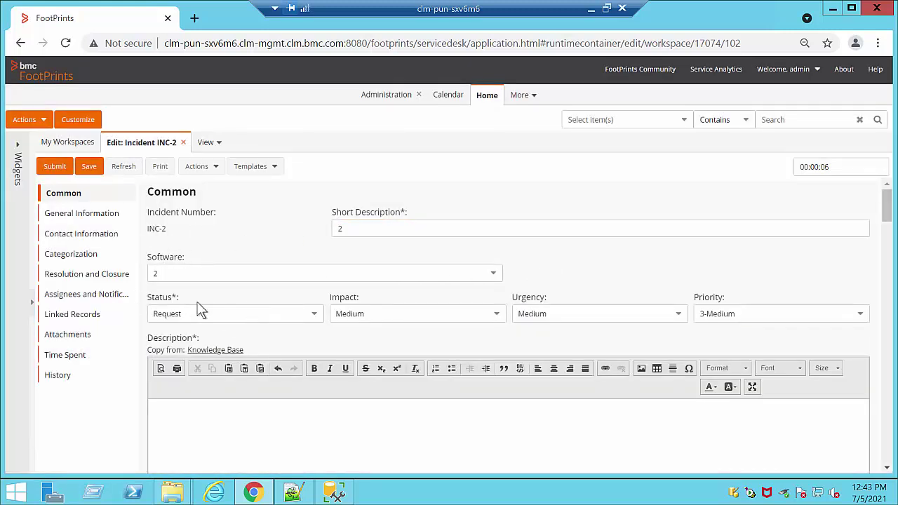
{"action": "left_click", "coordinate": [184, 143]}
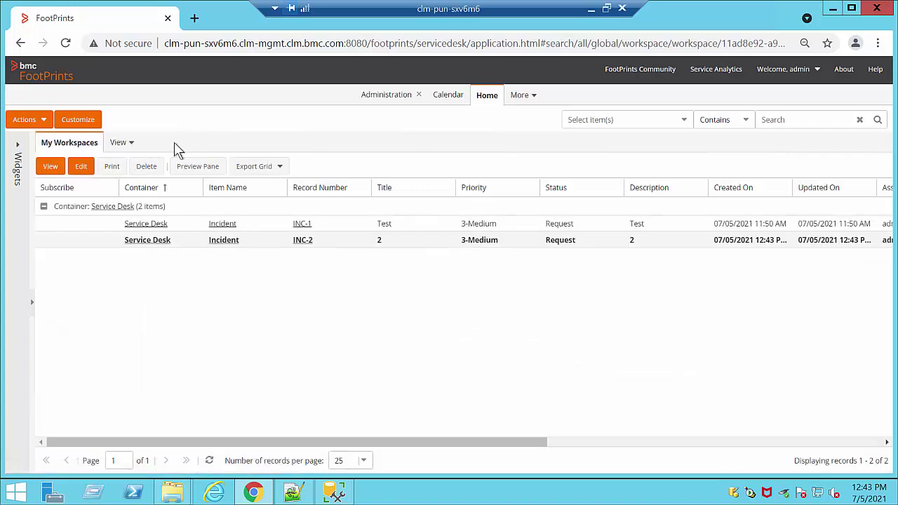
Step: From Administration, close the workspace tabs and start a new user from the Users list
{"action": "left_click", "coordinate": [379, 98]}
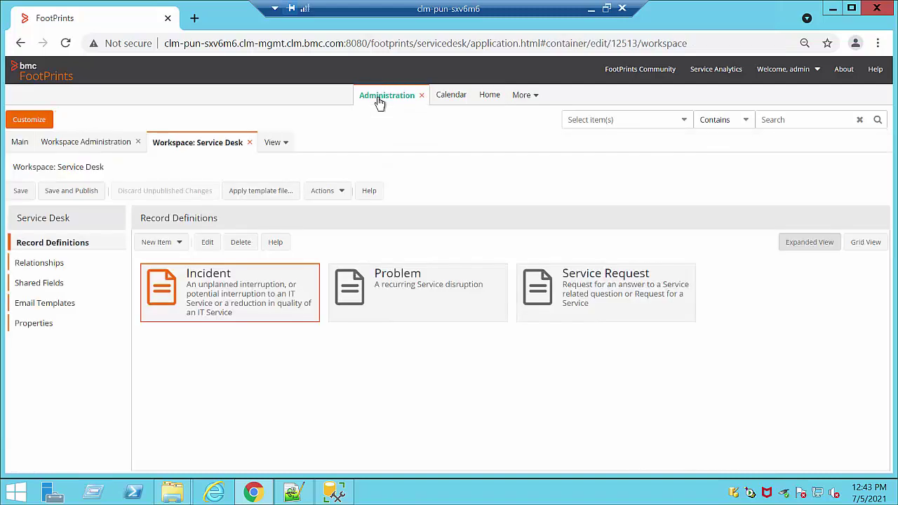
{"action": "left_click", "coordinate": [249, 143]}
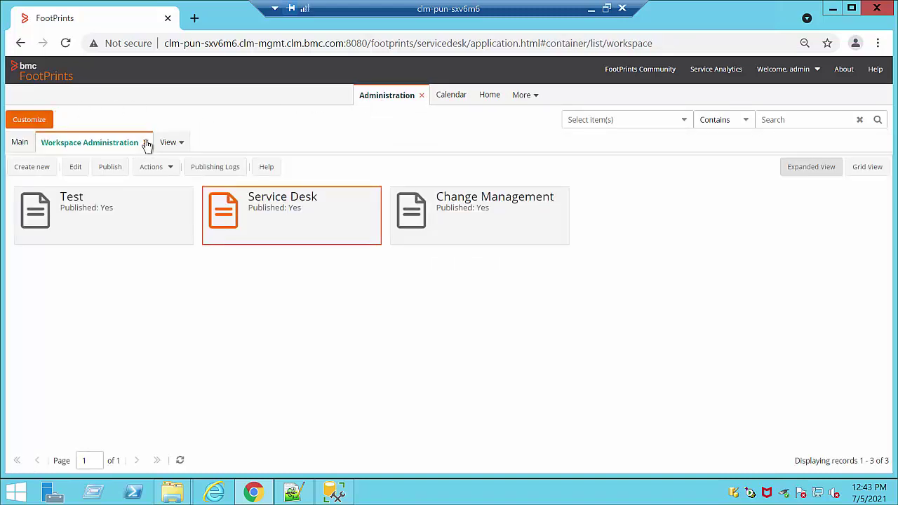
{"action": "left_click", "coordinate": [146, 142]}
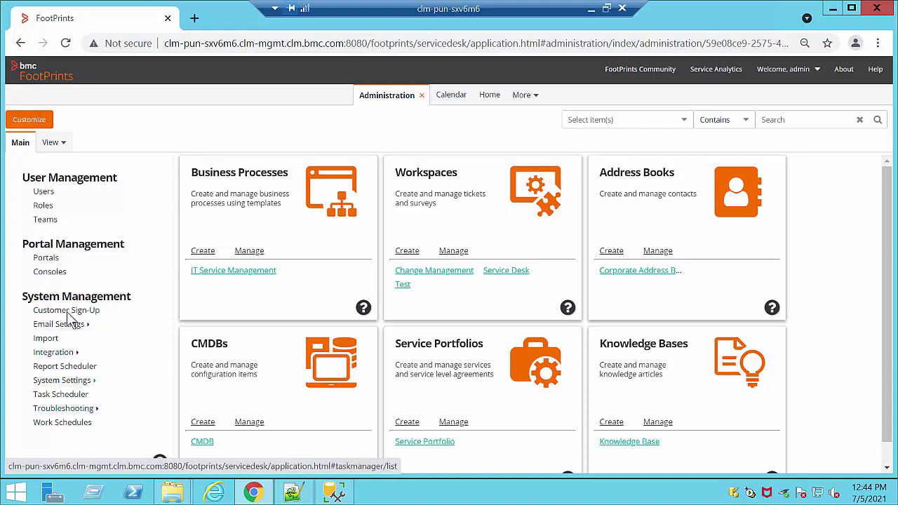
{"action": "left_click", "coordinate": [43, 192]}
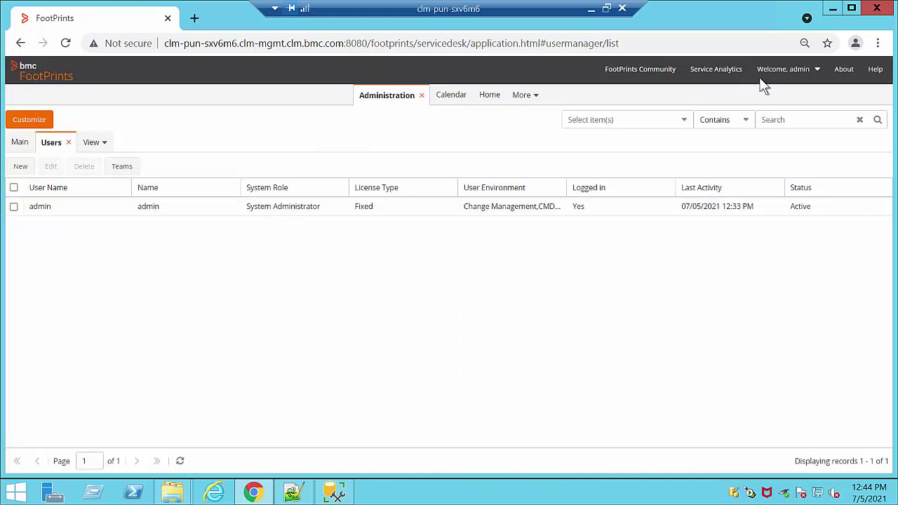
{"action": "left_click", "coordinate": [20, 170]}
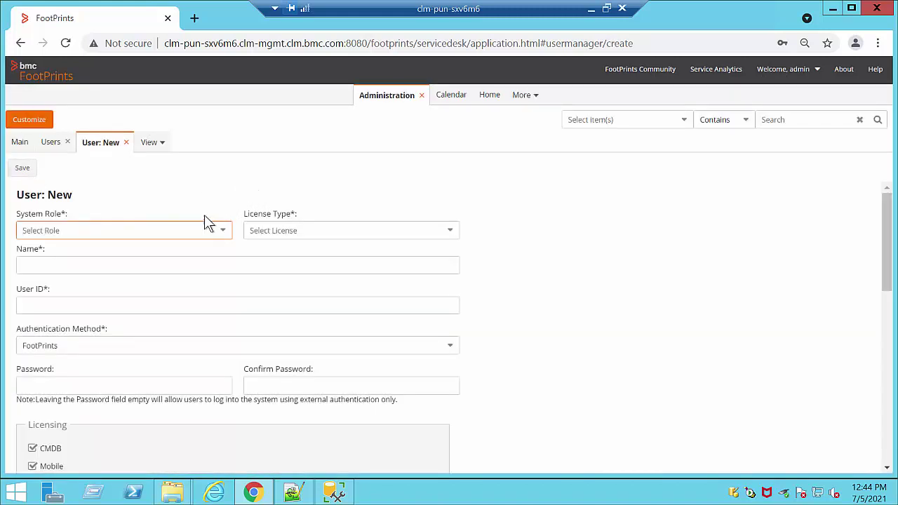
Step: Set the new user's System Role to Agent and License Type to Fixed
{"action": "left_click", "coordinate": [224, 233]}
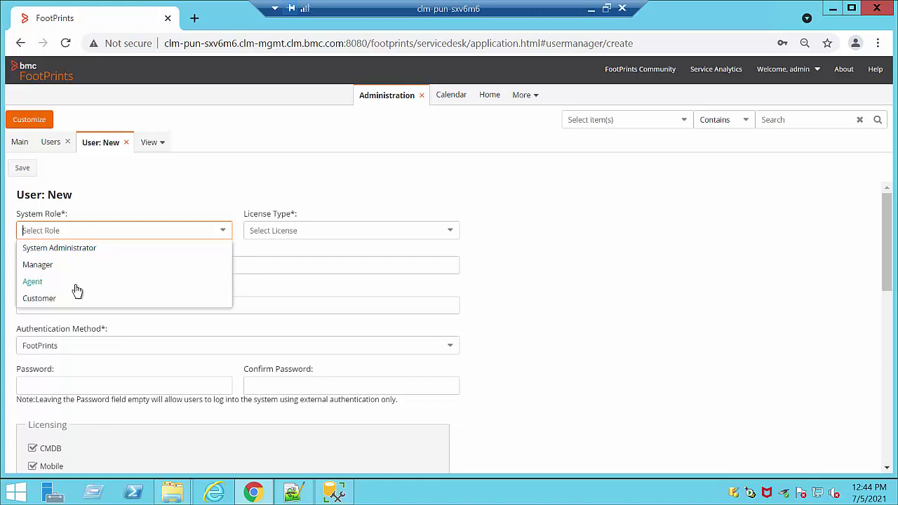
{"action": "left_click", "coordinate": [33, 281]}
{"action": "left_click", "coordinate": [449, 235]}
{"action": "left_click", "coordinate": [275, 267]}
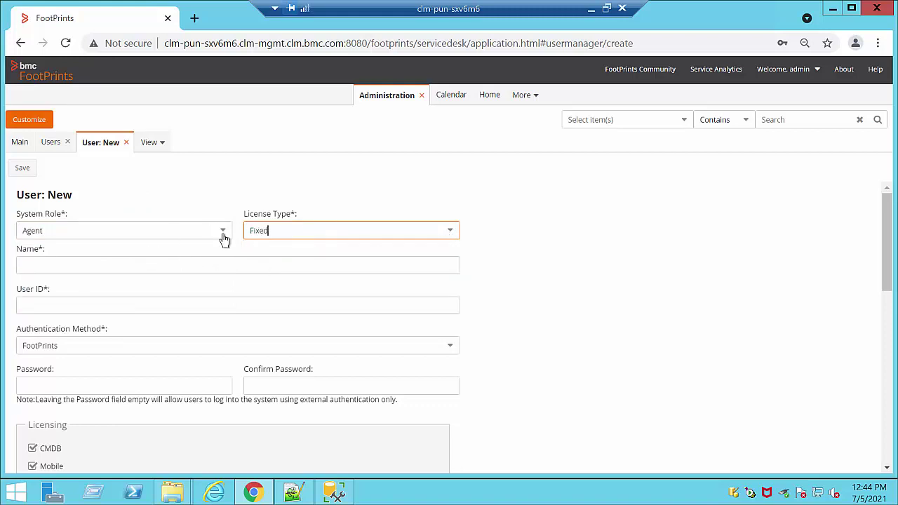
{"action": "left_click", "coordinate": [223, 235]}
{"action": "left_click", "coordinate": [68, 299]}
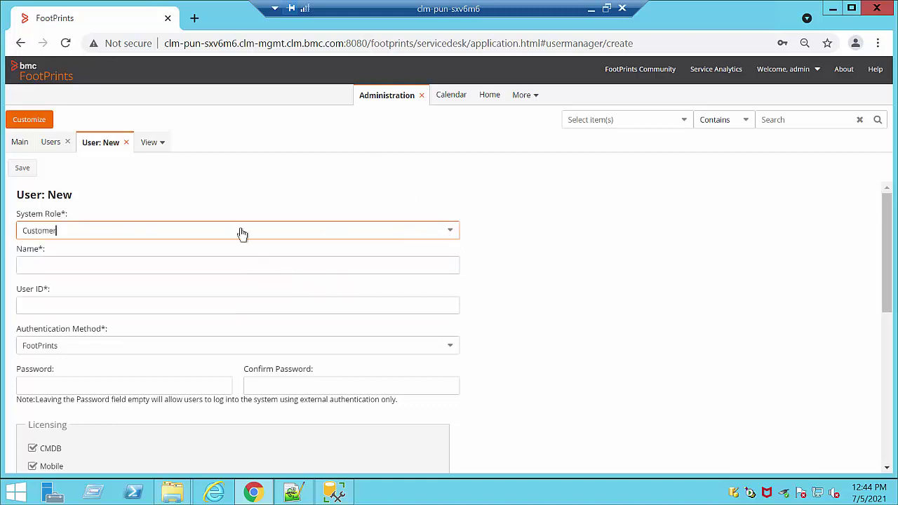
{"action": "left_click", "coordinate": [78, 236]}
{"action": "left_click", "coordinate": [268, 281]}
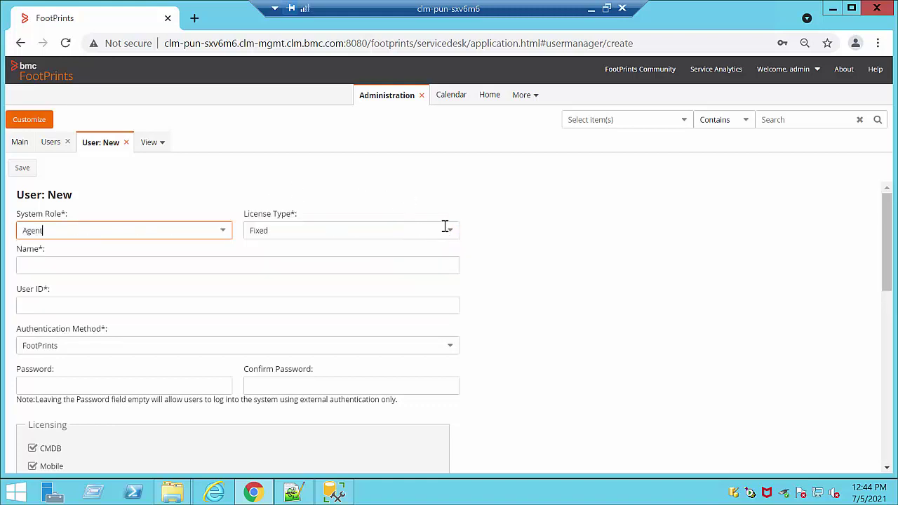
Step: Enter 'Agent' as Name and User ID, keeping FootPrints authentication
{"action": "left_click", "coordinate": [95, 262]}
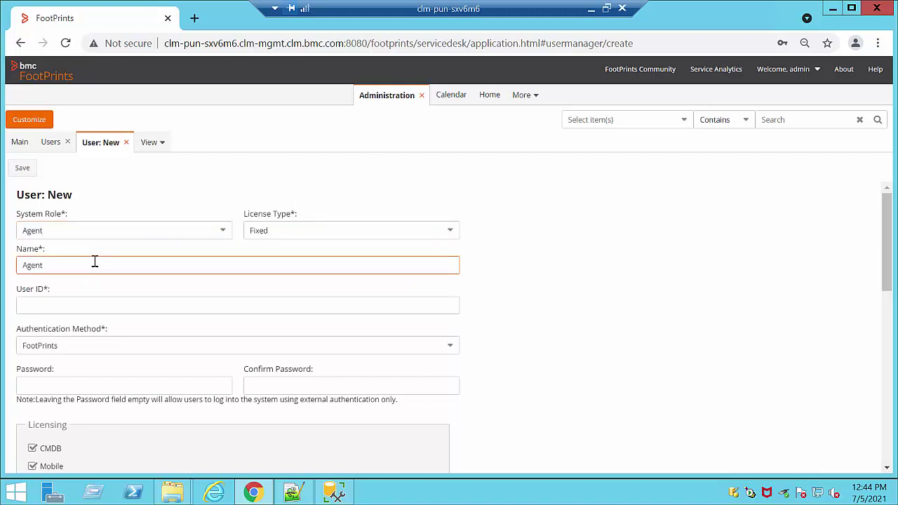
{"action": "left_click", "coordinate": [48, 305]}
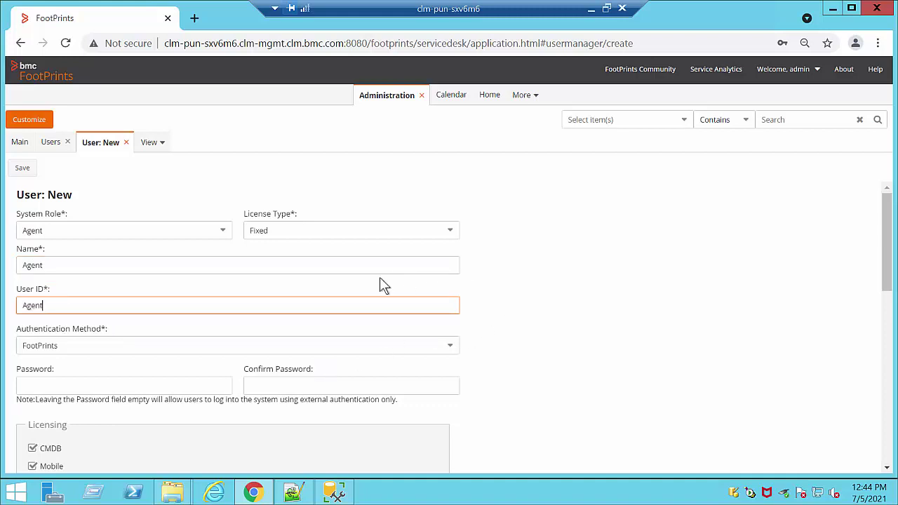
{"action": "left_click", "coordinate": [453, 346]}
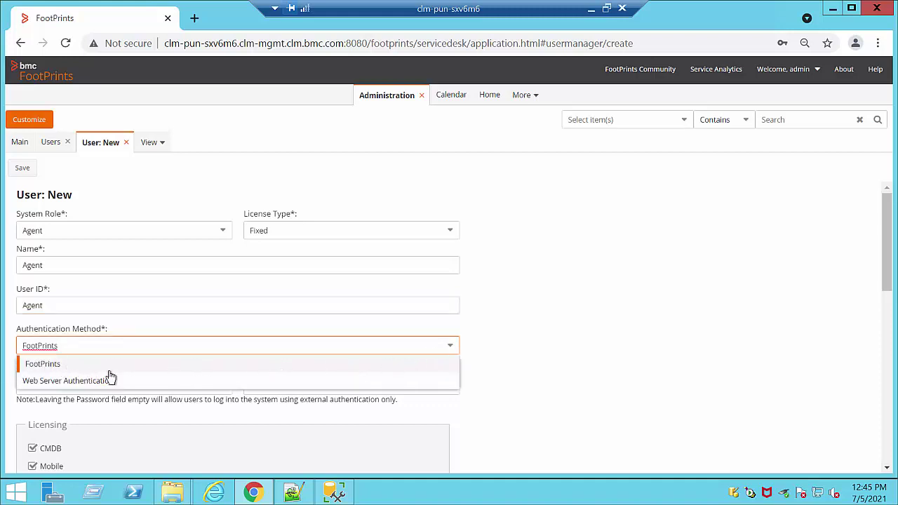
{"action": "left_click", "coordinate": [516, 362]}
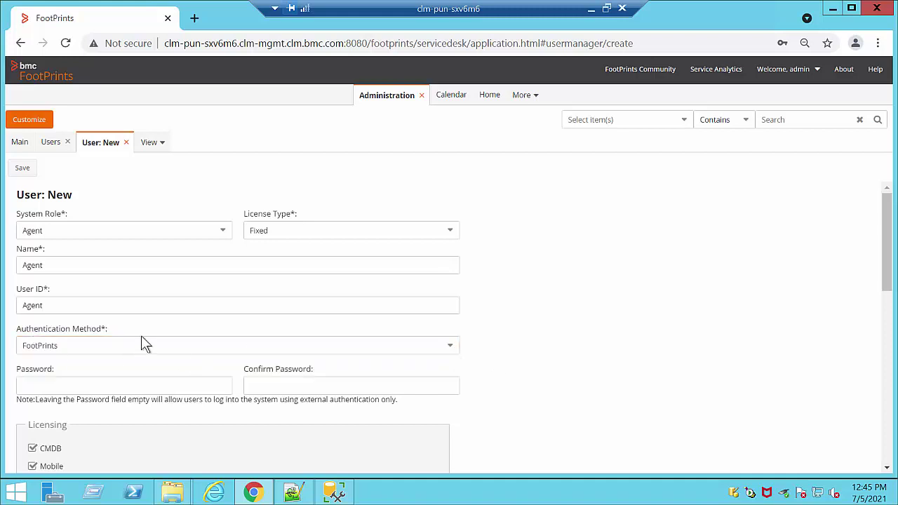
Step: Enter the user's password in Password and Confirm Password
{"action": "scroll", "coordinate": [149, 365], "scroll_direction": "down", "scroll_amount": 1}
{"action": "left_click", "coordinate": [125, 310]}
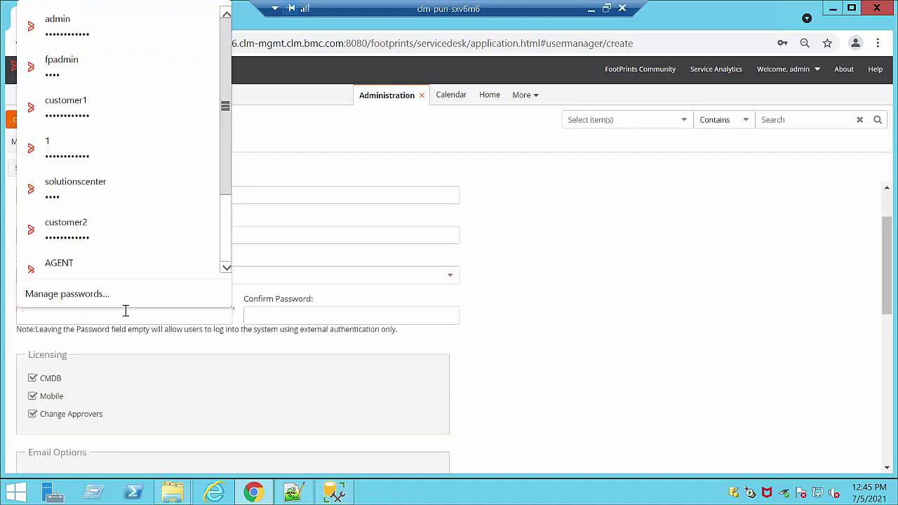
{"action": "type", "text": "Pas"}
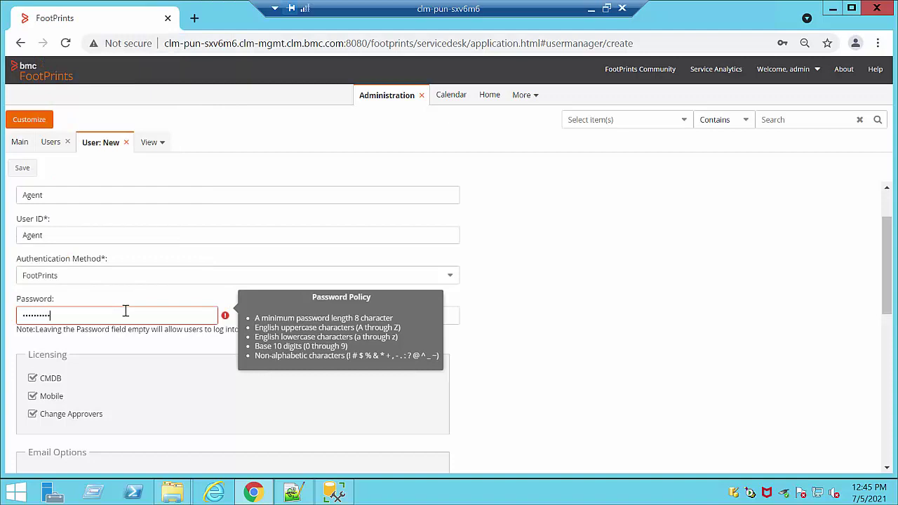
{"action": "key", "text": "Tab"}
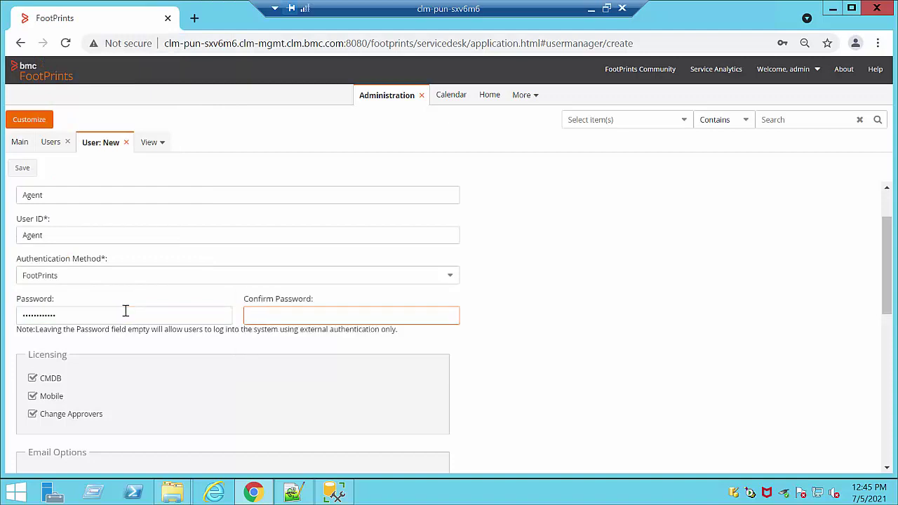
{"action": "type", "text": "P"}
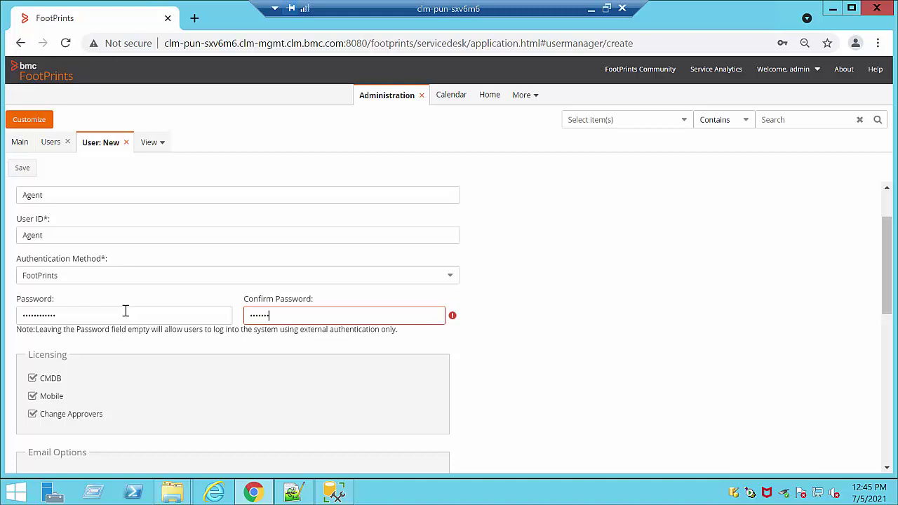
{"action": "type", "text": "assword@123"}
Step: Fill in the primary e-mail address and tick Send notifications to this address
{"action": "scroll", "coordinate": [737, 323], "scroll_direction": "down", "scroll_amount": 2}
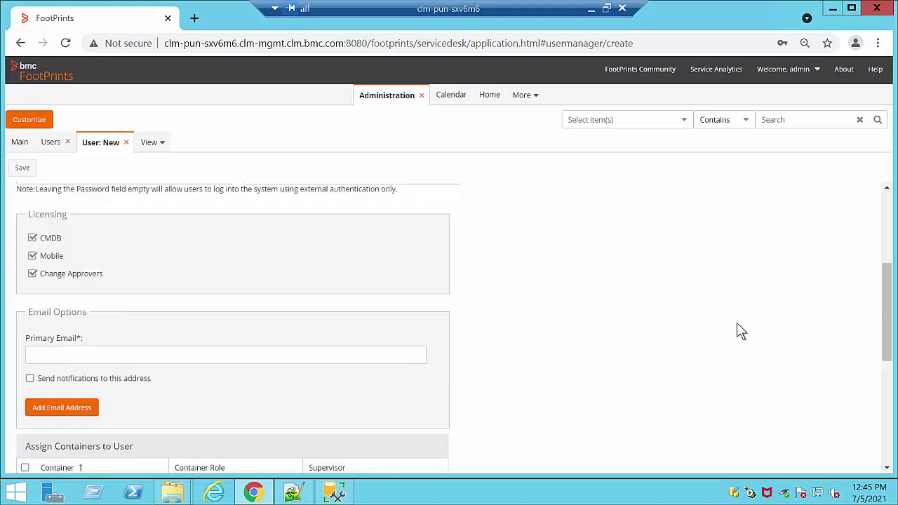
{"action": "left_click", "coordinate": [130, 354]}
{"action": "type", "text": "admin"}
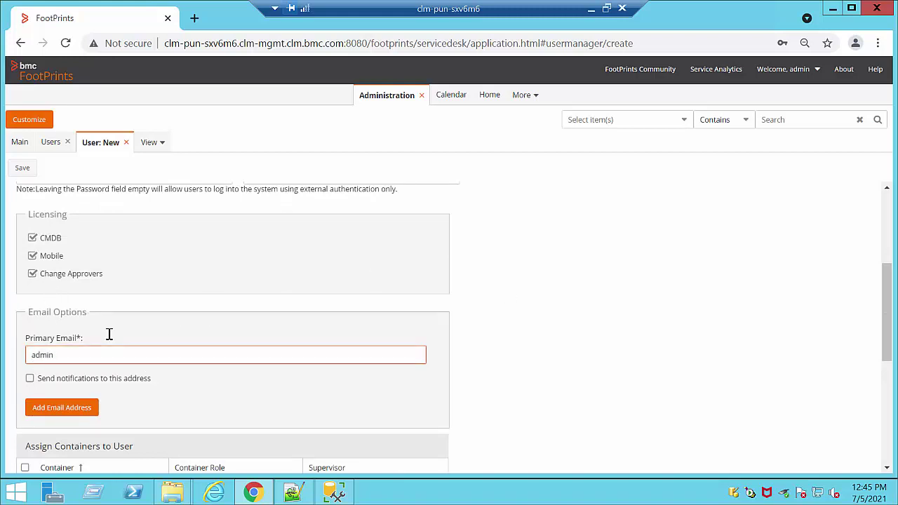
{"action": "type", "text": "@admin.com"}
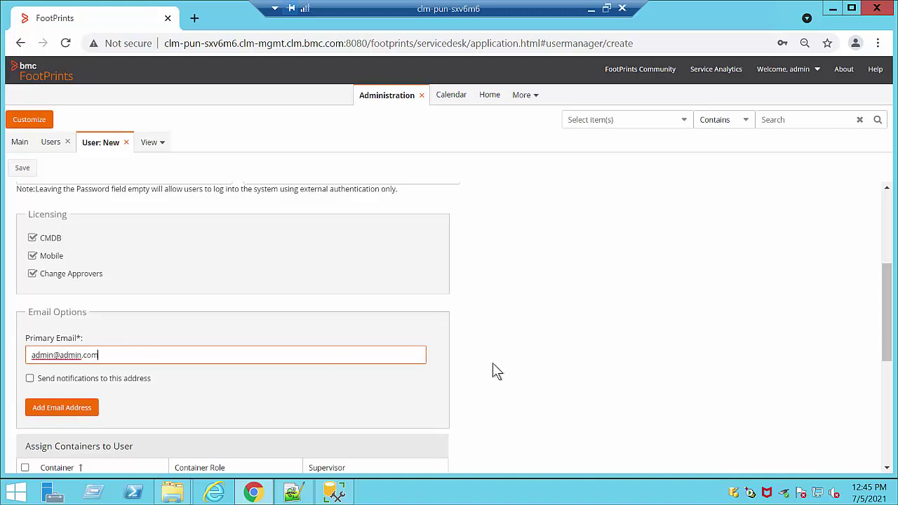
{"action": "left_click", "coordinate": [134, 379]}
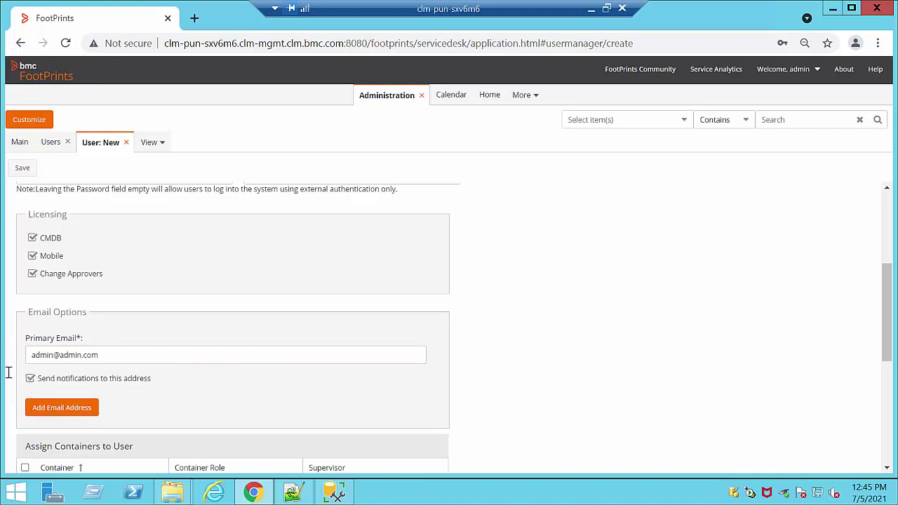
{"action": "scroll", "coordinate": [797, 317], "scroll_direction": "down", "scroll_amount": 2}
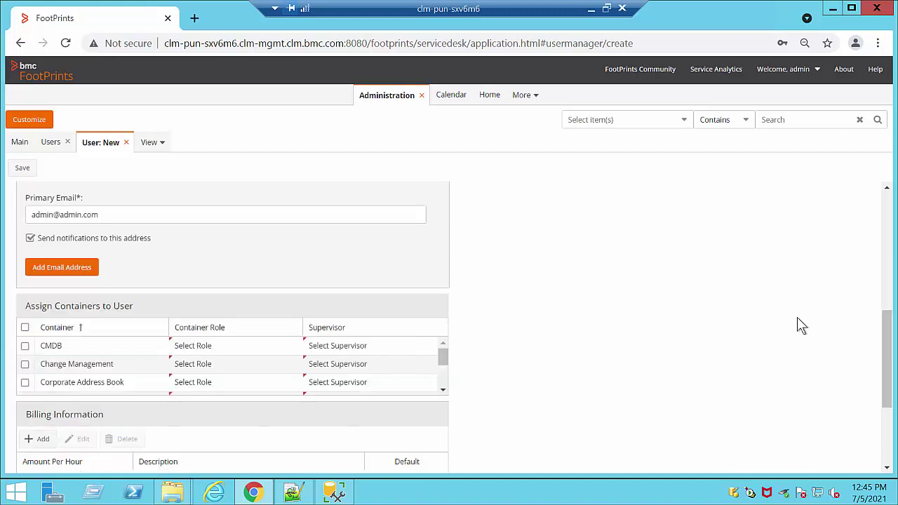
Step: Assign the user to the Service Desk container as Agent with admin as supervisor
{"action": "scroll", "coordinate": [802, 325], "scroll_direction": "down", "scroll_amount": 2}
{"action": "scroll", "coordinate": [784, 311], "scroll_direction": "up", "scroll_amount": 1}
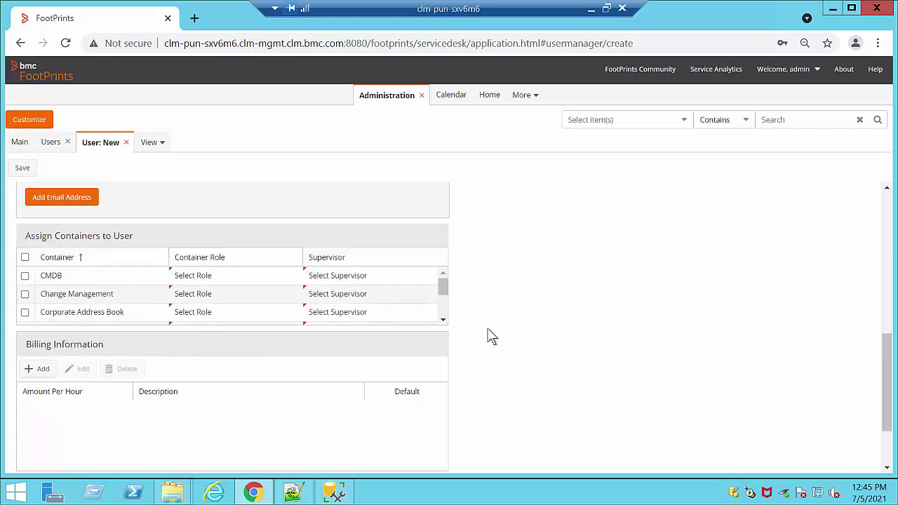
{"action": "left_click", "coordinate": [443, 320]}
{"action": "left_click", "coordinate": [442, 320]}
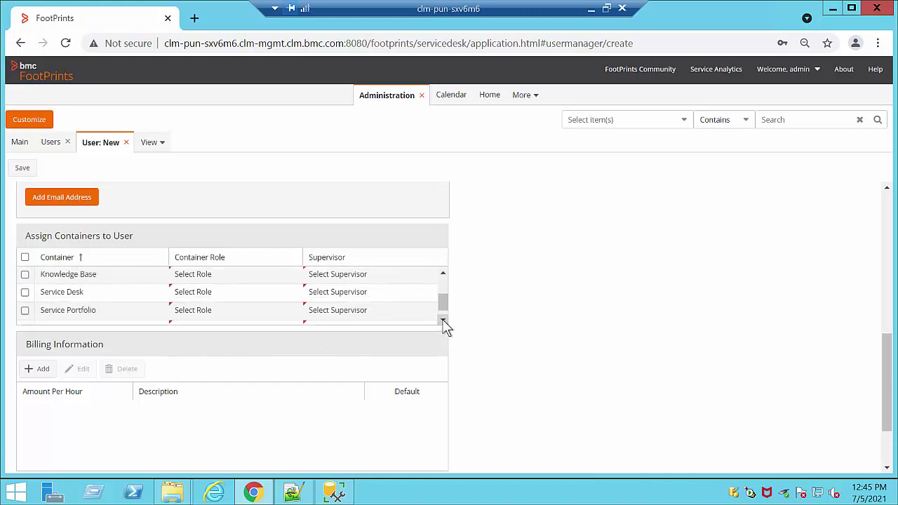
{"action": "left_click", "coordinate": [24, 293]}
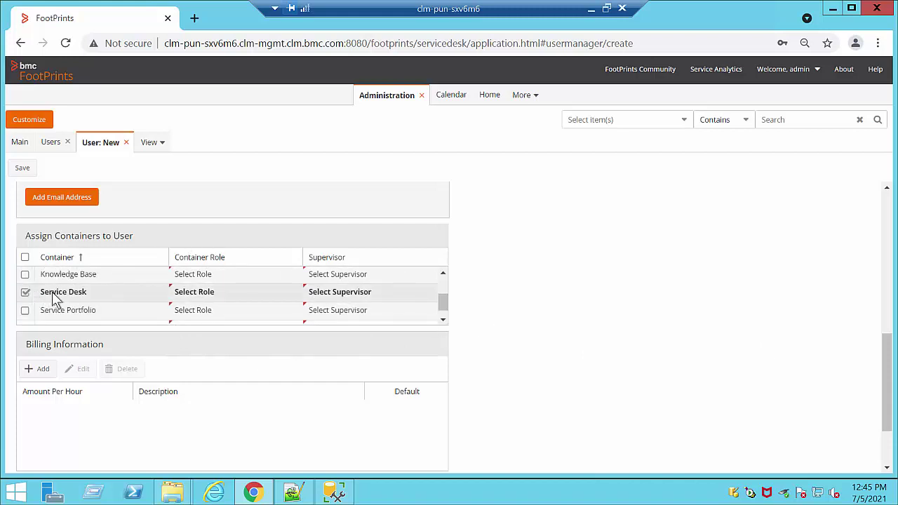
{"action": "left_click", "coordinate": [293, 298]}
{"action": "left_click", "coordinate": [294, 297]}
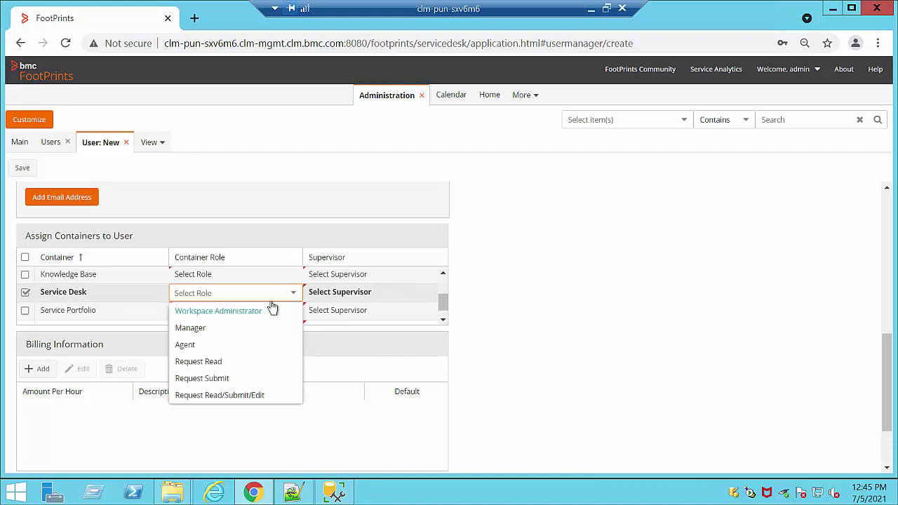
{"action": "left_click", "coordinate": [186, 346]}
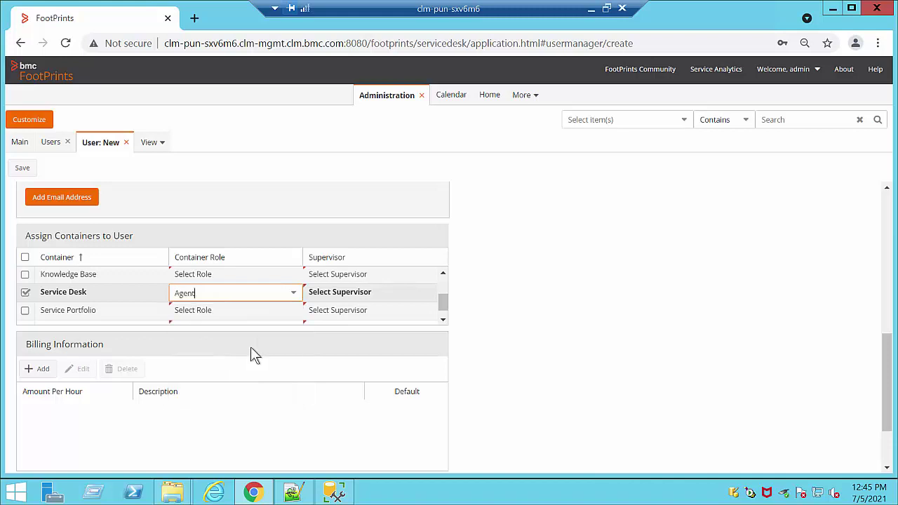
{"action": "left_click", "coordinate": [433, 297]}
{"action": "left_click", "coordinate": [352, 315]}
{"action": "left_click", "coordinate": [509, 289]}
Step: Keep System Default language, New York time zone and American date format, then save
{"action": "scroll", "coordinate": [509, 288], "scroll_direction": "down", "scroll_amount": 2}
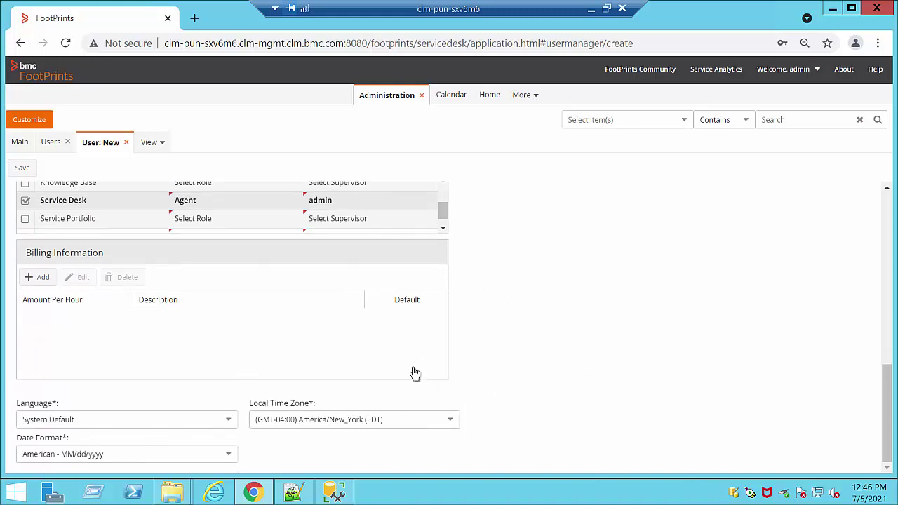
{"action": "left_click", "coordinate": [230, 425]}
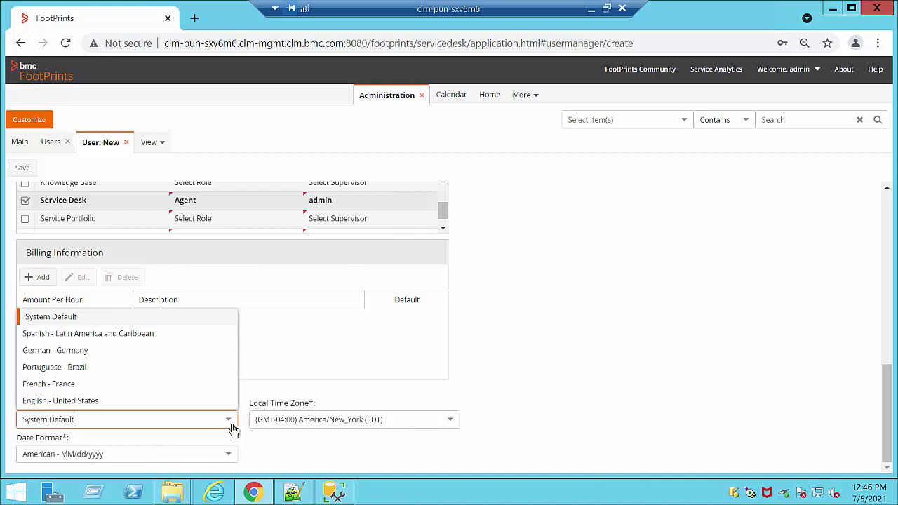
{"action": "left_click", "coordinate": [455, 425]}
{"action": "left_click", "coordinate": [137, 442]}
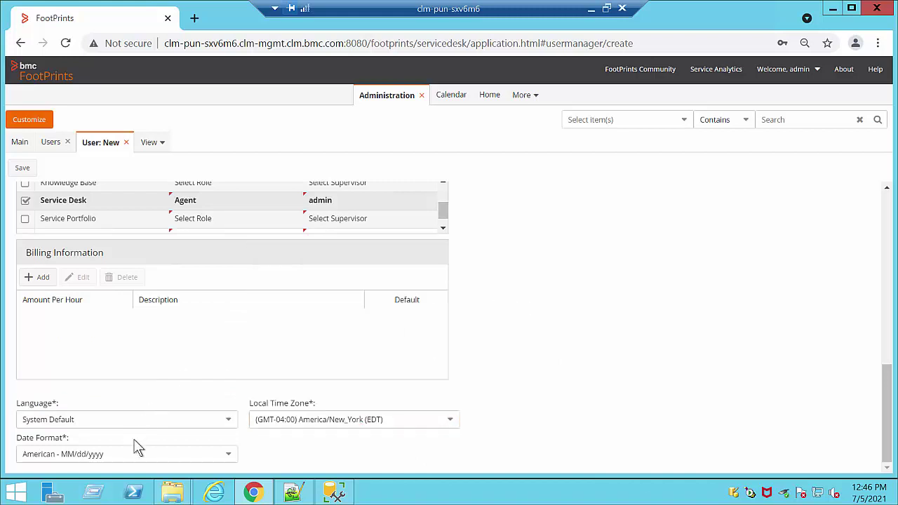
{"action": "left_click", "coordinate": [228, 457]}
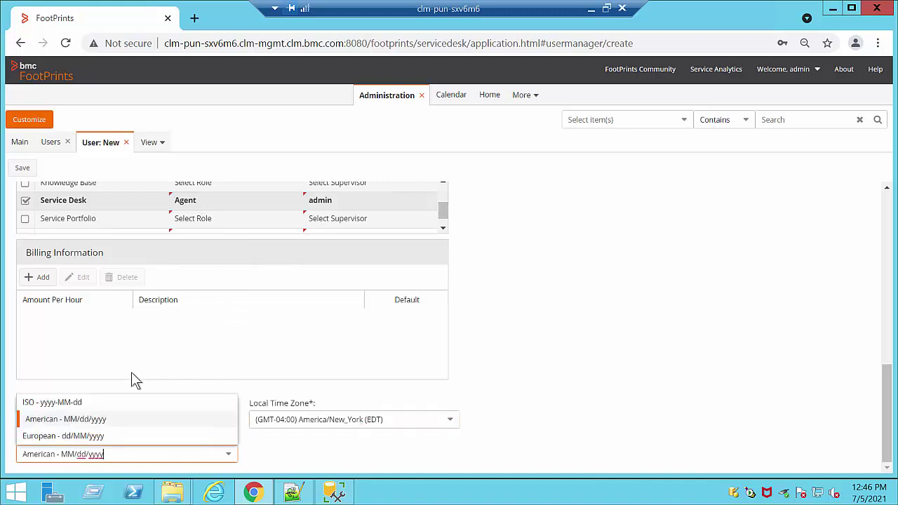
{"action": "left_click", "coordinate": [24, 169]}
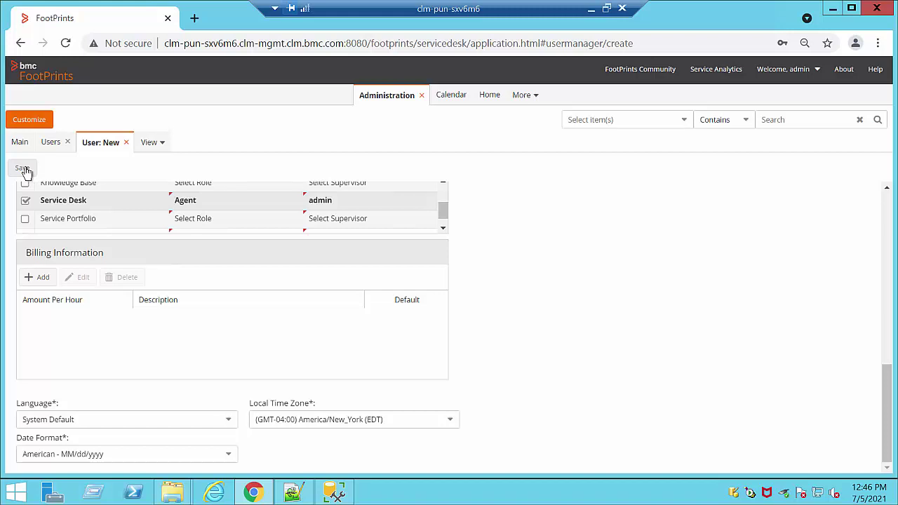
{"action": "left_click", "coordinate": [23, 169]}
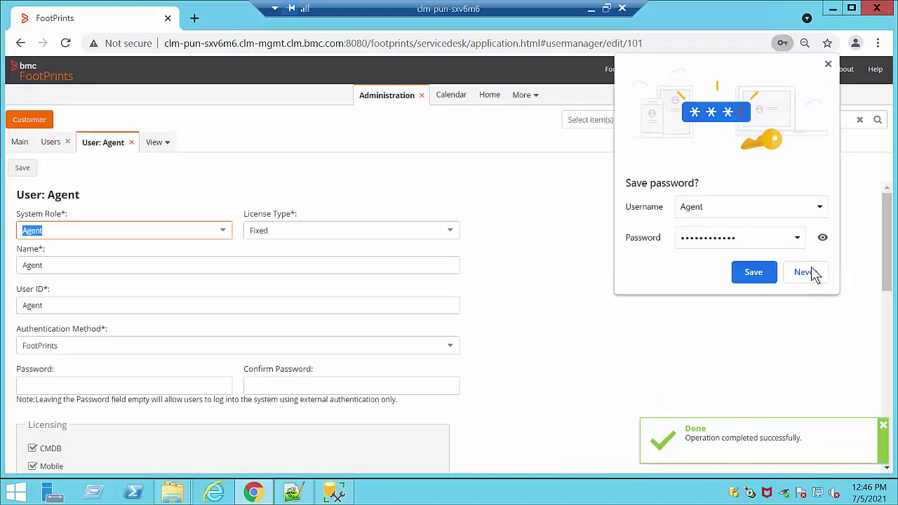
Step: Decline Chrome's password prompt, close the User: Agent record and select Agent in Users
{"action": "left_click", "coordinate": [804, 272]}
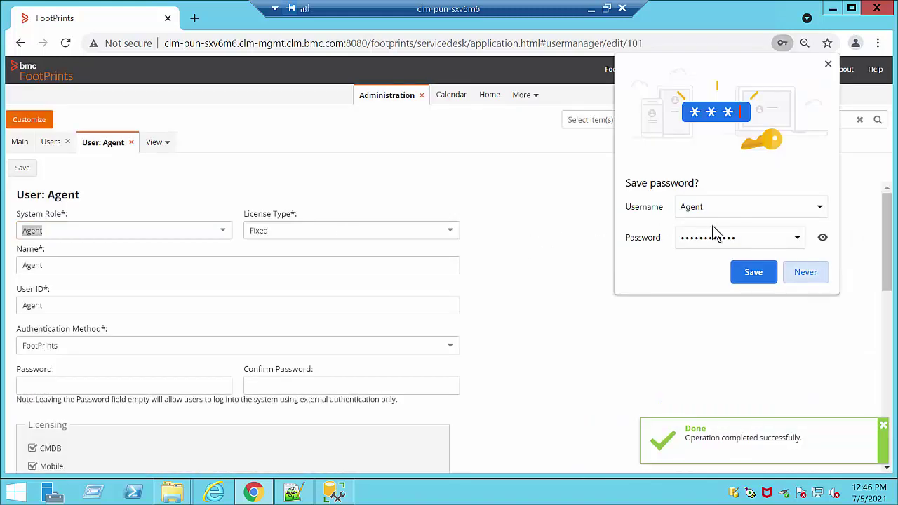
{"action": "left_click", "coordinate": [693, 273]}
{"action": "scroll", "coordinate": [693, 274], "scroll_direction": "down", "scroll_amount": 2}
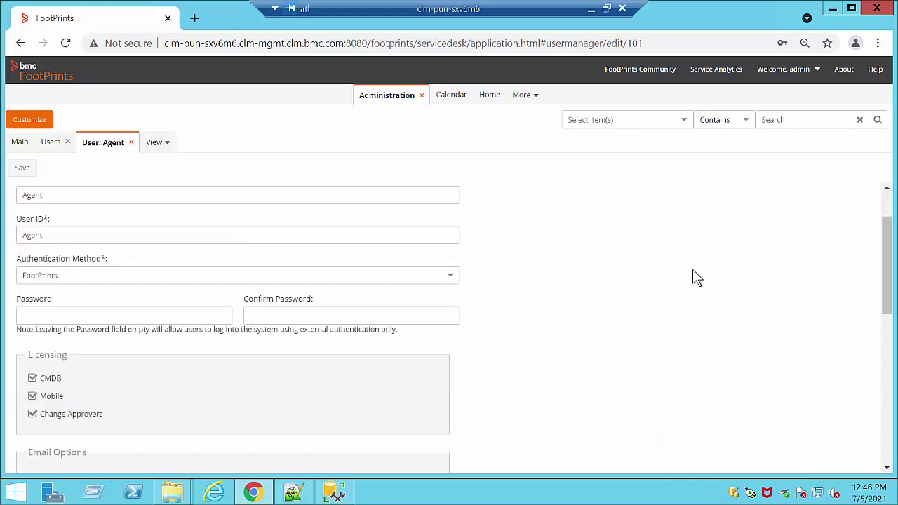
{"action": "left_click", "coordinate": [132, 143]}
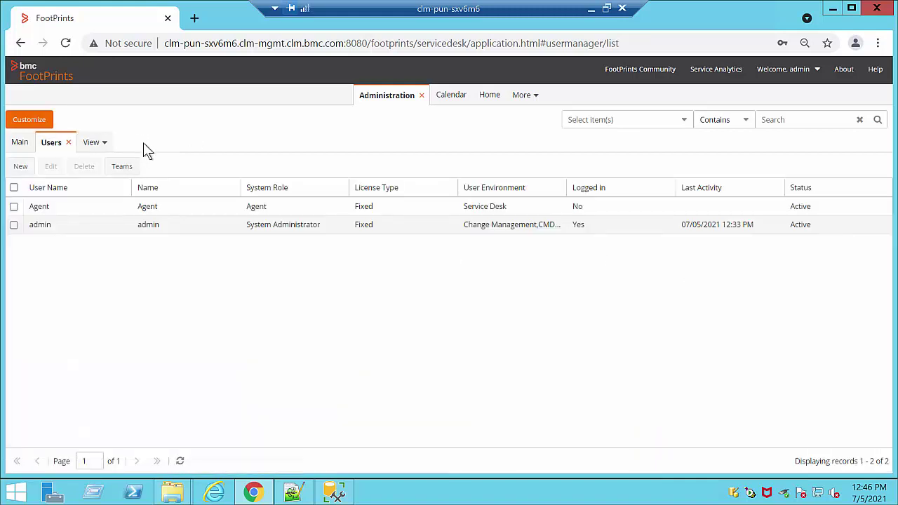
{"action": "left_click", "coordinate": [87, 205]}
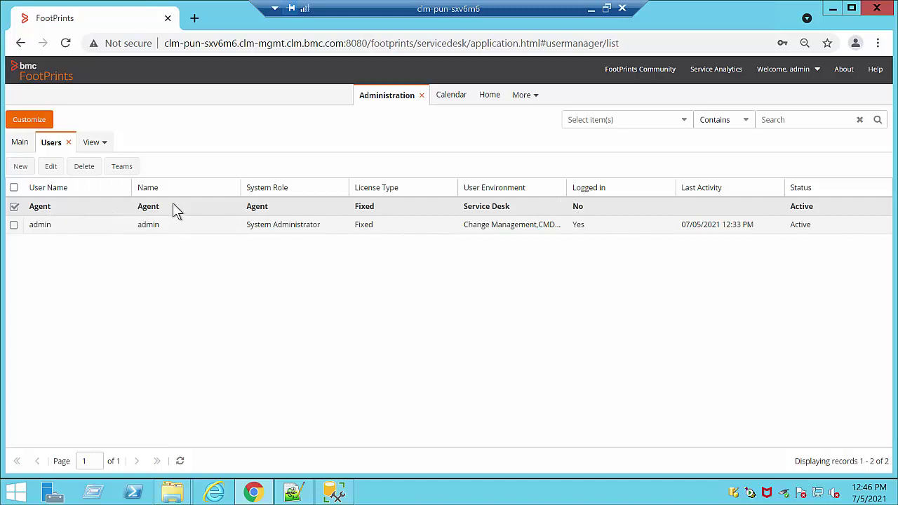
Step: Open the Roles list from the Main admin page and select Service Desk Agent on page 2
{"action": "left_click", "coordinate": [21, 145]}
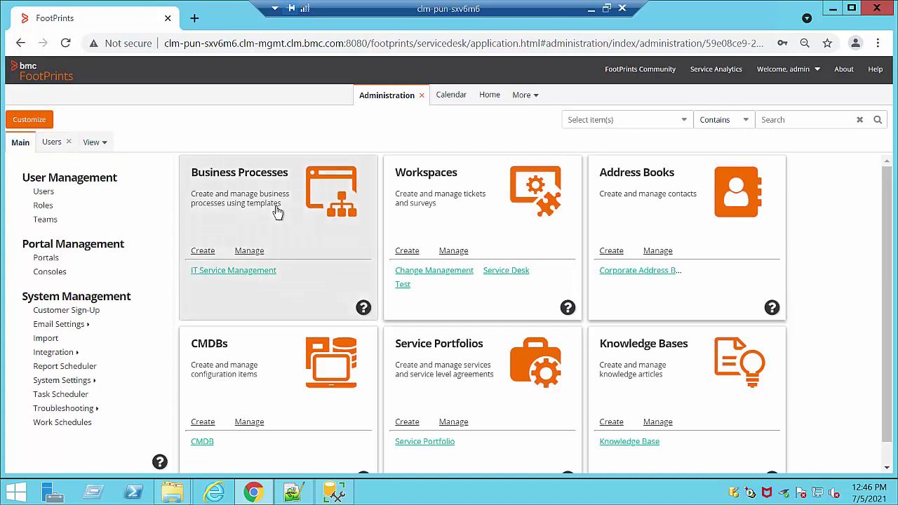
{"action": "left_click", "coordinate": [39, 208]}
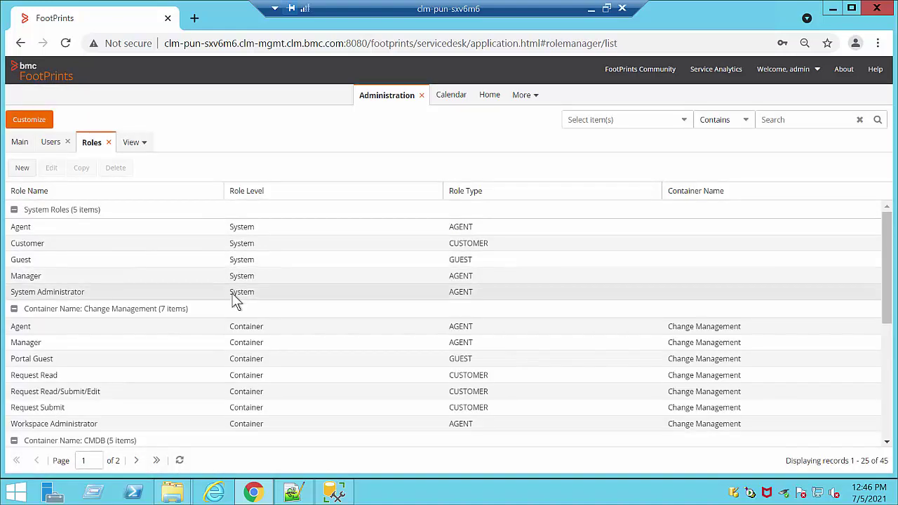
{"action": "scroll", "coordinate": [235, 294], "scroll_direction": "down", "scroll_amount": 3}
{"action": "scroll", "coordinate": [237, 301], "scroll_direction": "down", "scroll_amount": 1}
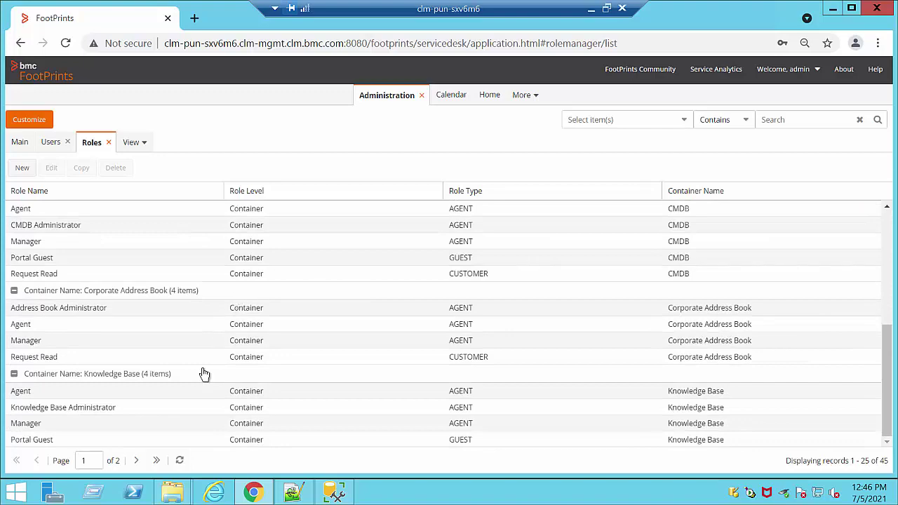
{"action": "left_click", "coordinate": [137, 461]}
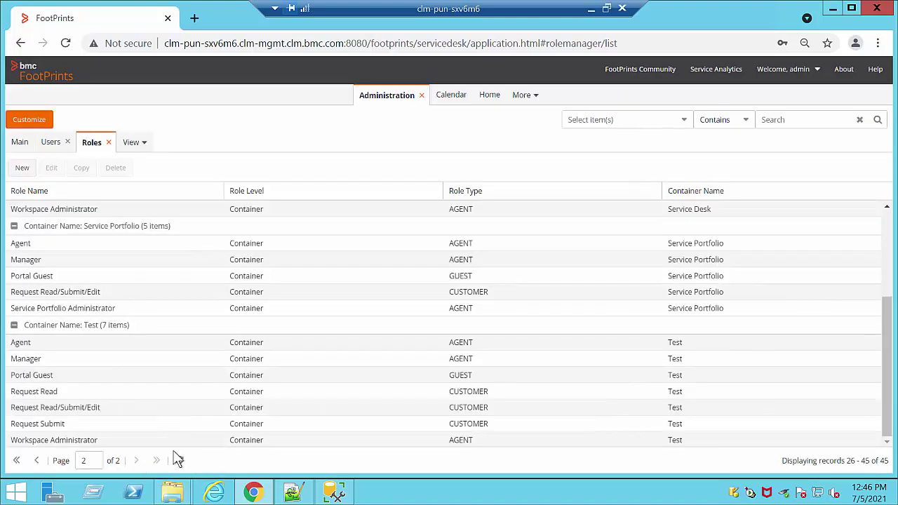
{"action": "scroll", "coordinate": [235, 302], "scroll_direction": "up", "scroll_amount": 3}
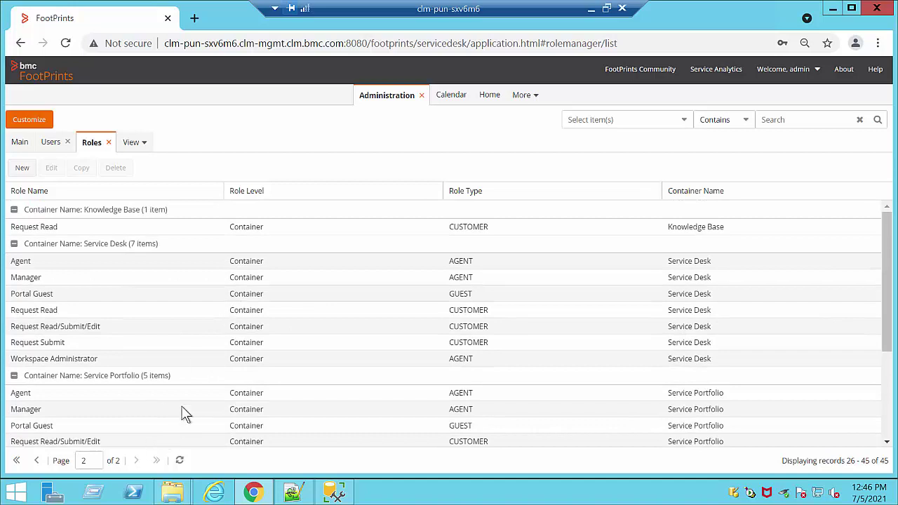
{"action": "scroll", "coordinate": [181, 407], "scroll_direction": "down", "scroll_amount": 1}
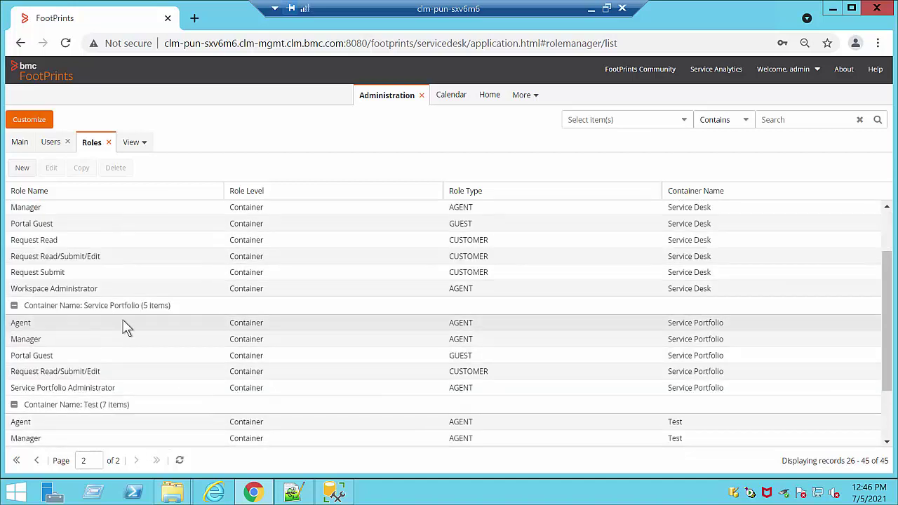
{"action": "scroll", "coordinate": [170, 327], "scroll_direction": "up", "scroll_amount": 1}
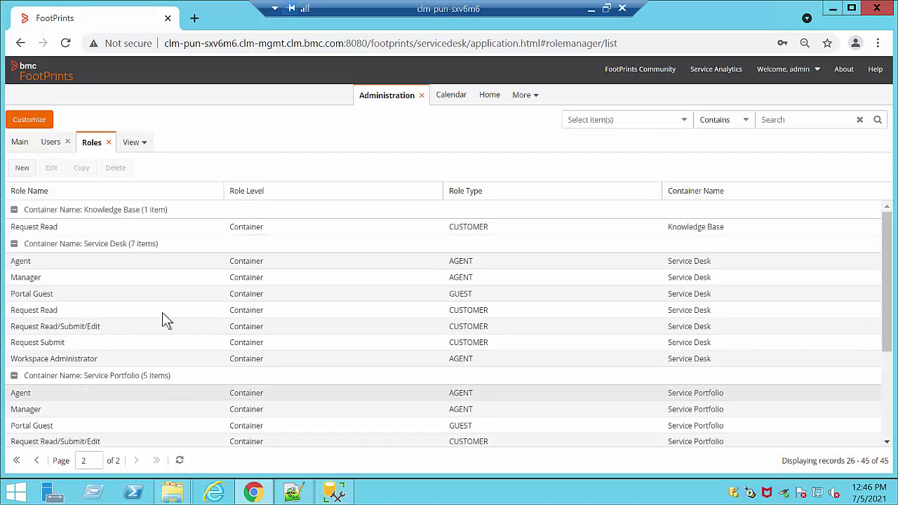
{"action": "left_click", "coordinate": [76, 267]}
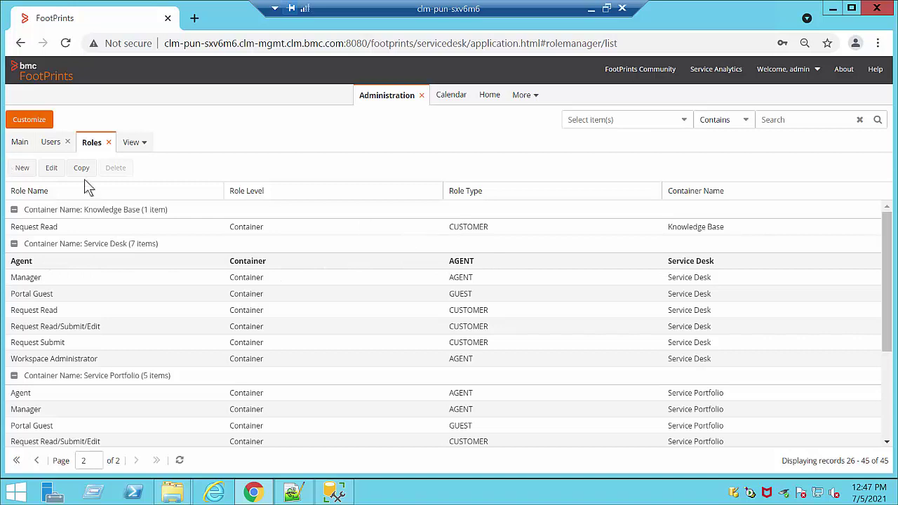
Step: Edit the Service Desk Agent role and expand its Incident item permissions
{"action": "left_click", "coordinate": [49, 174]}
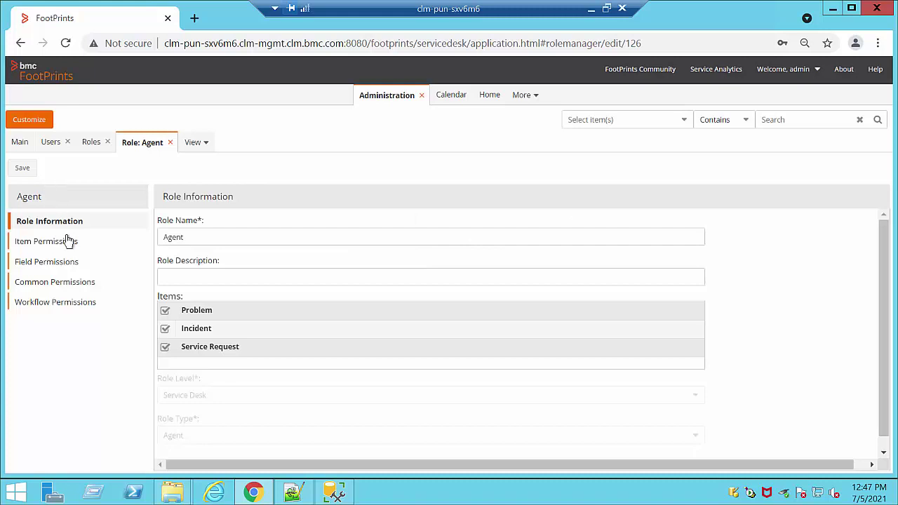
{"action": "left_click", "coordinate": [69, 241]}
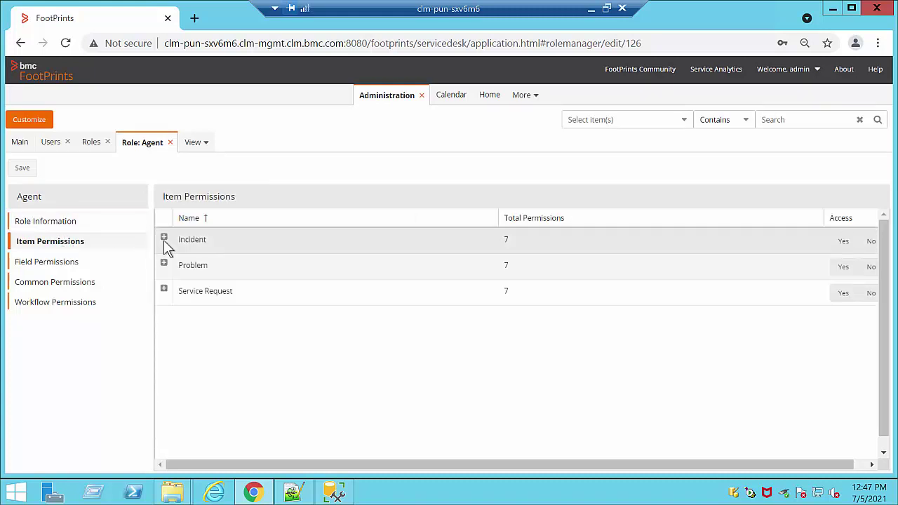
{"action": "left_click", "coordinate": [164, 240]}
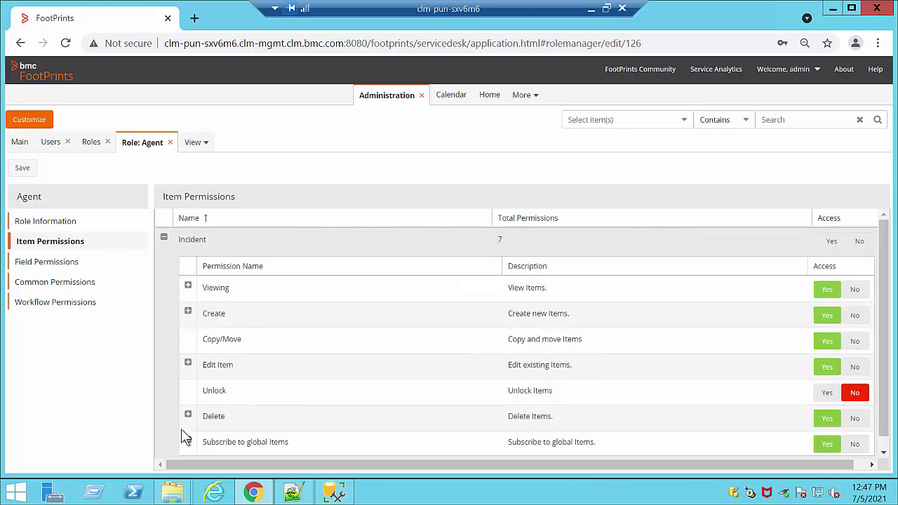
Step: Review the Incident Viewing access levels, then collapse them and expand Create's levels
{"action": "left_click", "coordinate": [188, 289]}
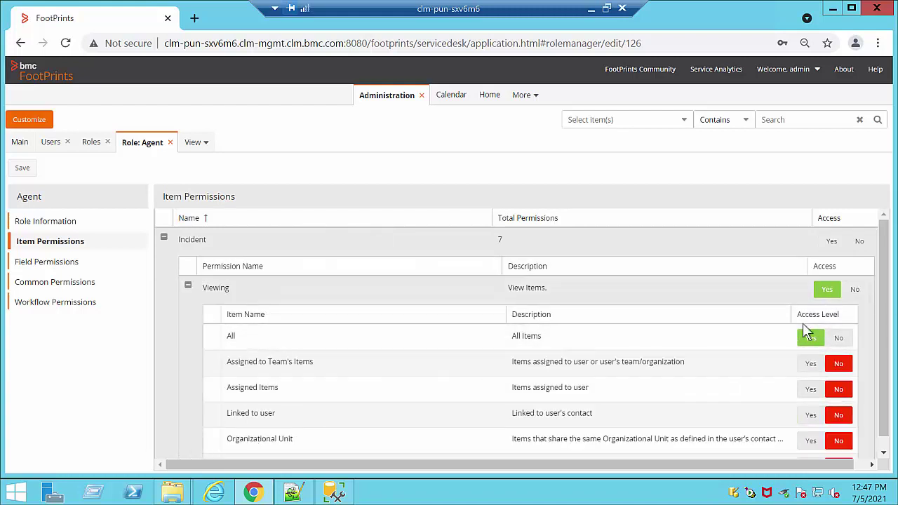
{"action": "scroll", "coordinate": [828, 334], "scroll_direction": "down", "scroll_amount": 1}
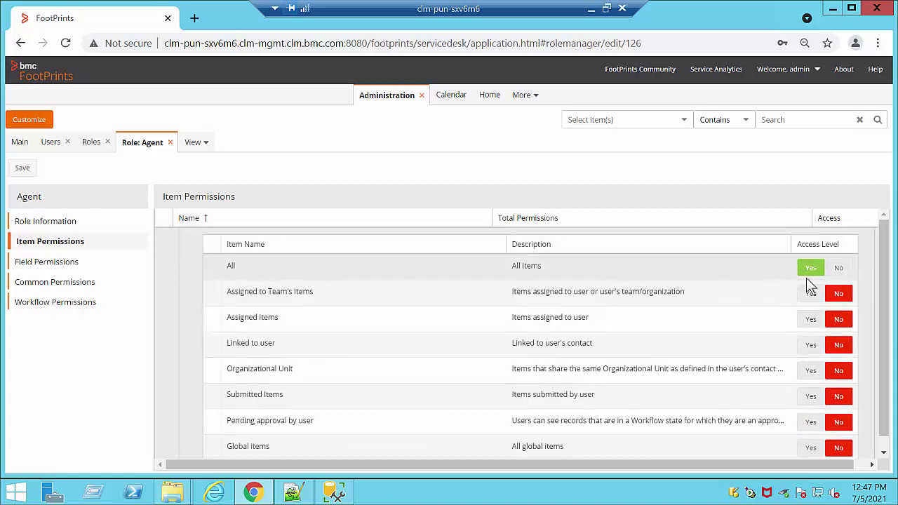
{"action": "scroll", "coordinate": [763, 438], "scroll_direction": "down", "scroll_amount": 4}
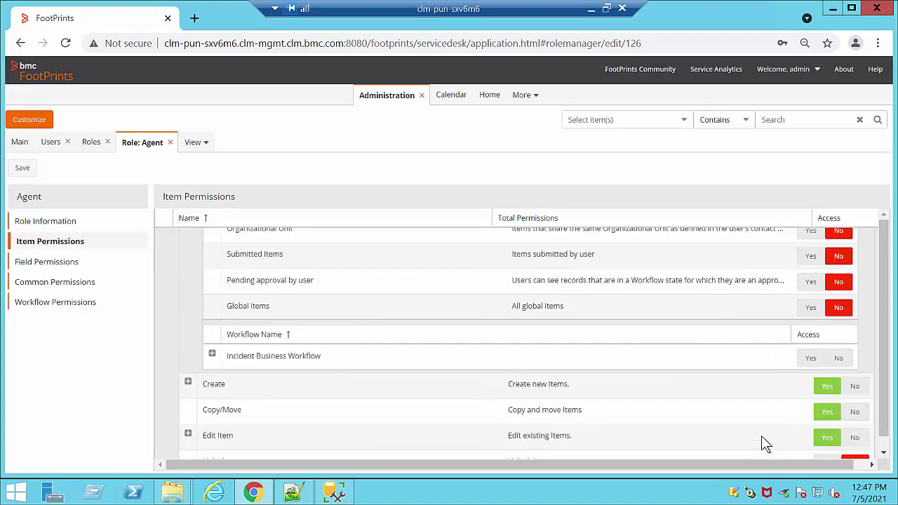
{"action": "scroll", "coordinate": [635, 400], "scroll_direction": "up", "scroll_amount": 2}
{"action": "scroll", "coordinate": [624, 396], "scroll_direction": "up", "scroll_amount": 3}
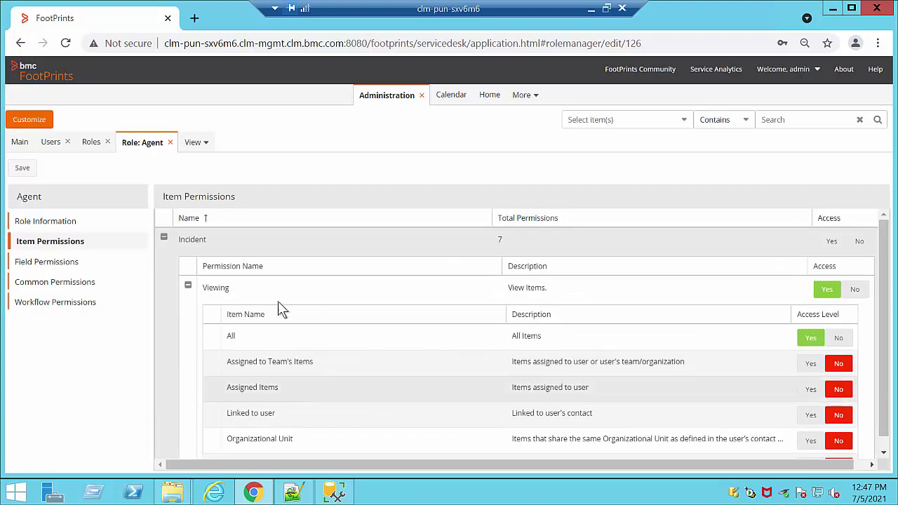
{"action": "left_click", "coordinate": [188, 289]}
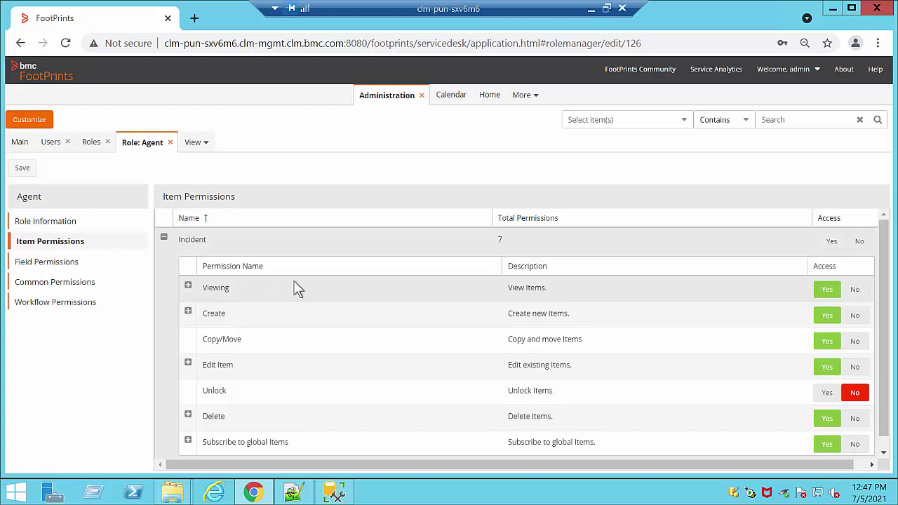
{"action": "left_click", "coordinate": [188, 311]}
{"action": "scroll", "coordinate": [758, 390], "scroll_direction": "down", "scroll_amount": 2}
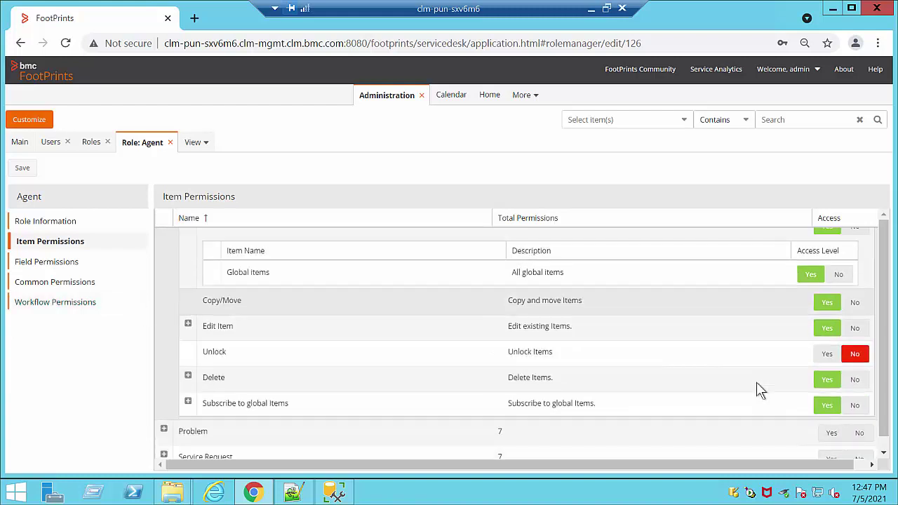
{"action": "scroll", "coordinate": [757, 384], "scroll_direction": "up", "scroll_amount": 1}
{"action": "scroll", "coordinate": [757, 384], "scroll_direction": "down", "scroll_amount": 1}
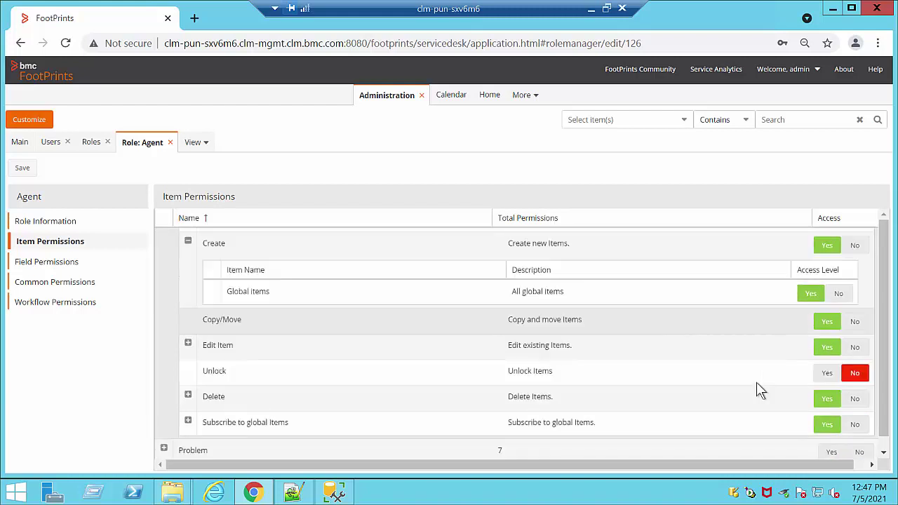
Step: Review Incident's Edit Item and Delete access levels, then collapse them and the Incident group
{"action": "left_click", "coordinate": [188, 343]}
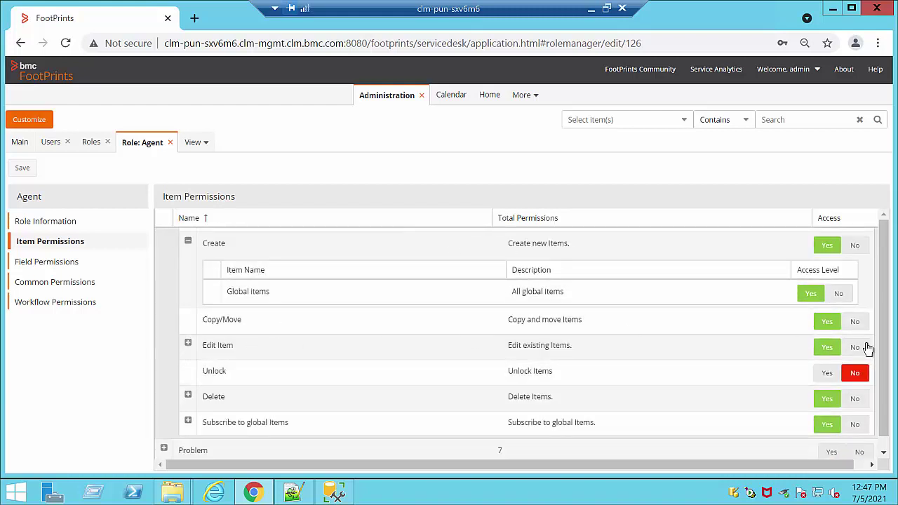
{"action": "scroll", "coordinate": [842, 379], "scroll_direction": "down", "scroll_amount": 1}
{"action": "scroll", "coordinate": [839, 379], "scroll_direction": "down", "scroll_amount": 1}
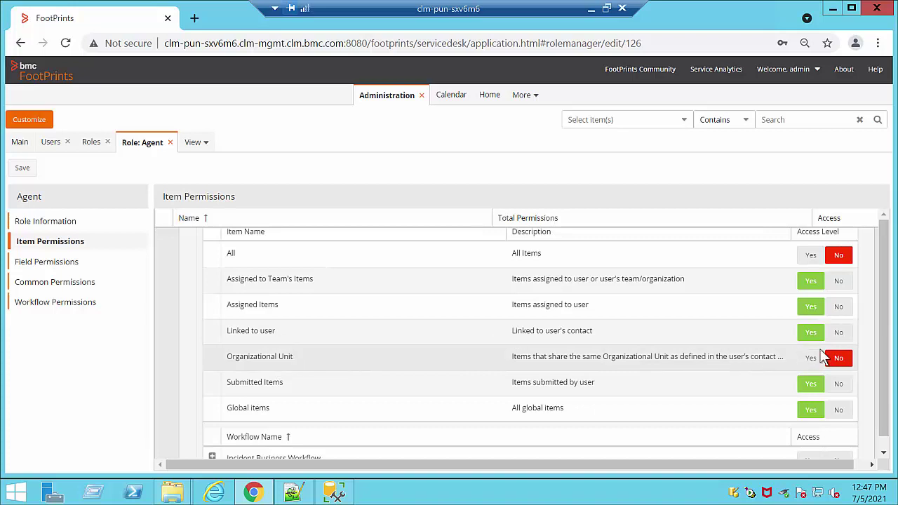
{"action": "scroll", "coordinate": [488, 363], "scroll_direction": "down", "scroll_amount": 2}
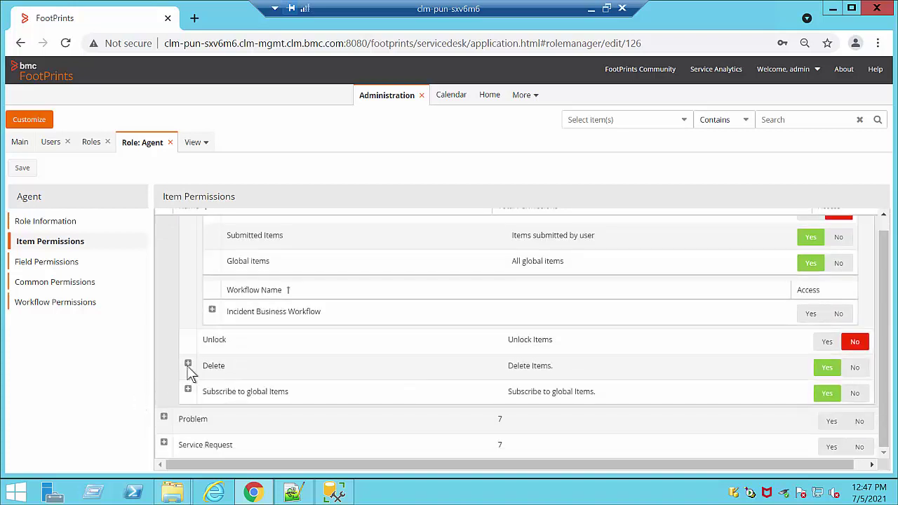
{"action": "left_click", "coordinate": [187, 366]}
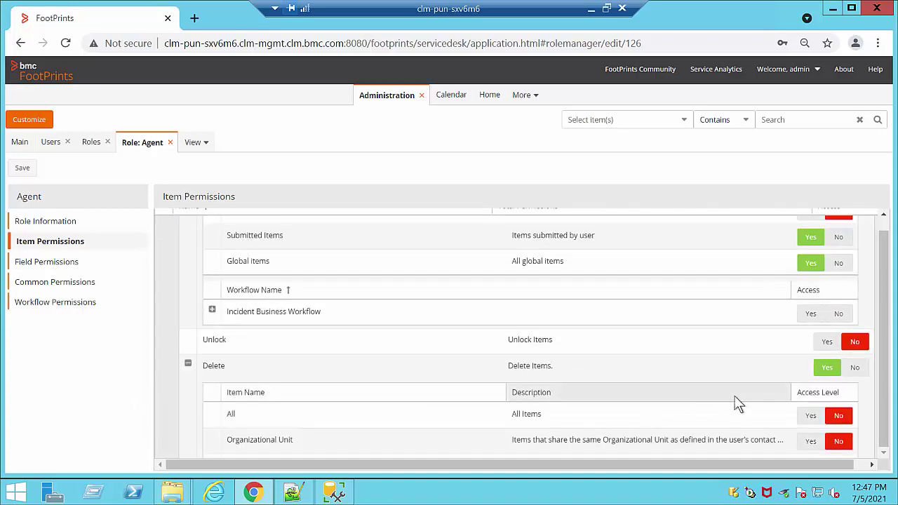
{"action": "scroll", "coordinate": [738, 404], "scroll_direction": "down", "scroll_amount": 2}
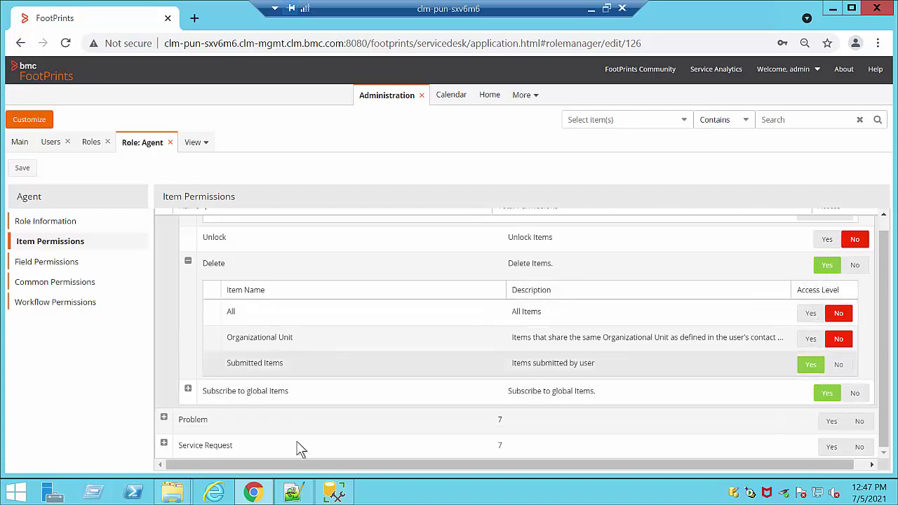
{"action": "left_click", "coordinate": [187, 266]}
{"action": "scroll", "coordinate": [227, 303], "scroll_direction": "up", "scroll_amount": 3}
{"action": "scroll", "coordinate": [218, 298], "scroll_direction": "up", "scroll_amount": 2}
{"action": "left_click", "coordinate": [188, 400]}
{"action": "left_click", "coordinate": [163, 225]}
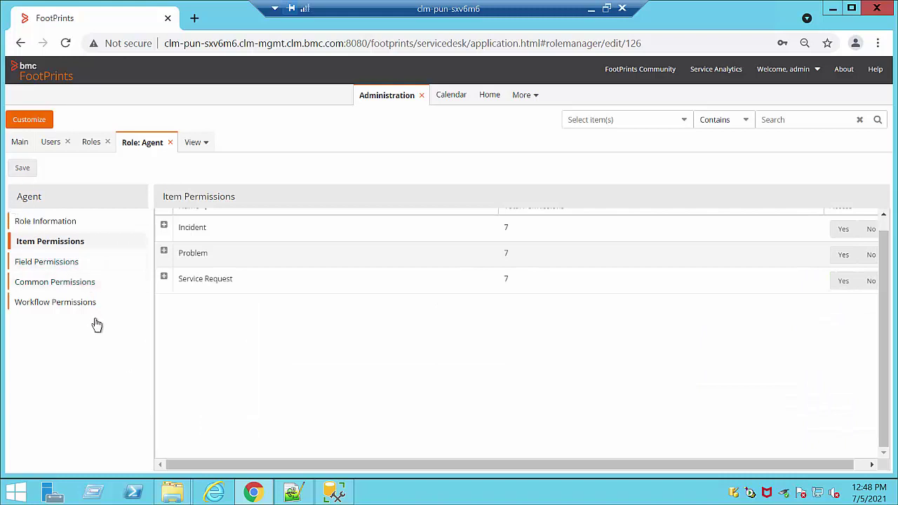
Step: Look through the Incident field permissions, then show the Agent role's Common Permissions
{"action": "left_click", "coordinate": [72, 261]}
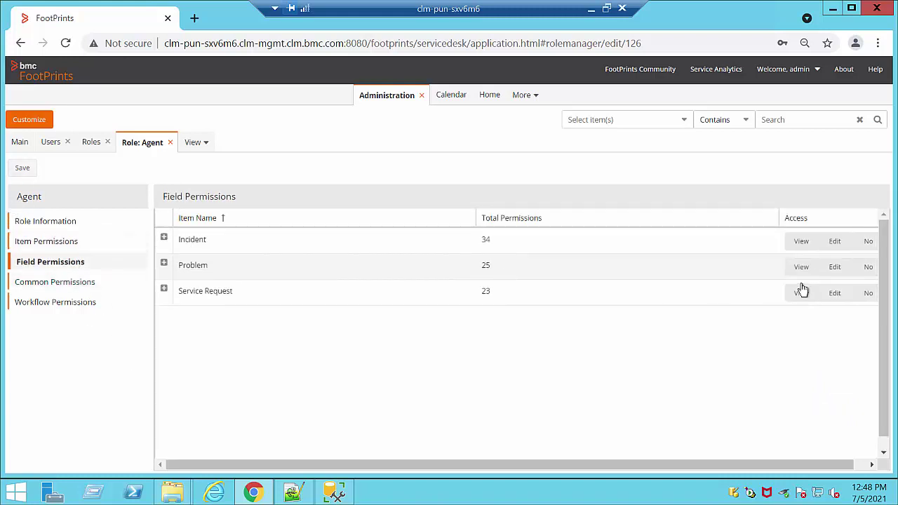
{"action": "left_click", "coordinate": [164, 240]}
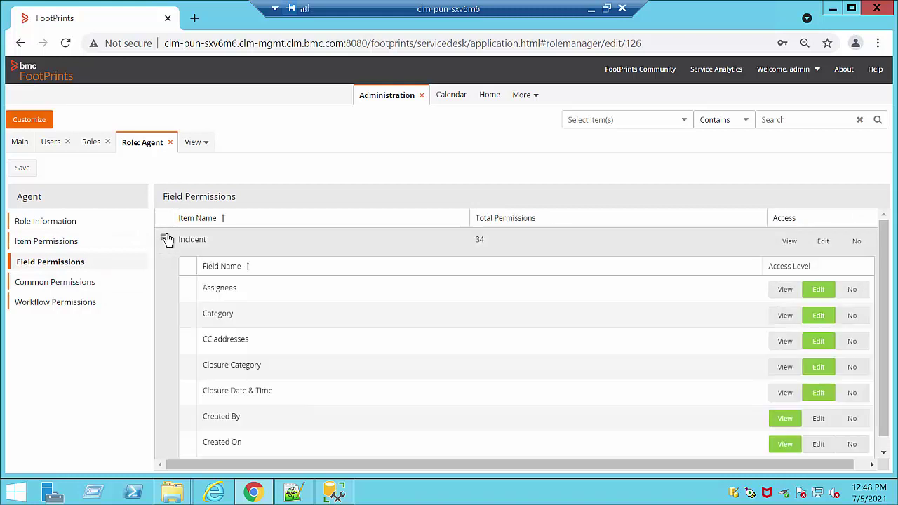
{"action": "scroll", "coordinate": [610, 363], "scroll_direction": "down", "scroll_amount": 2}
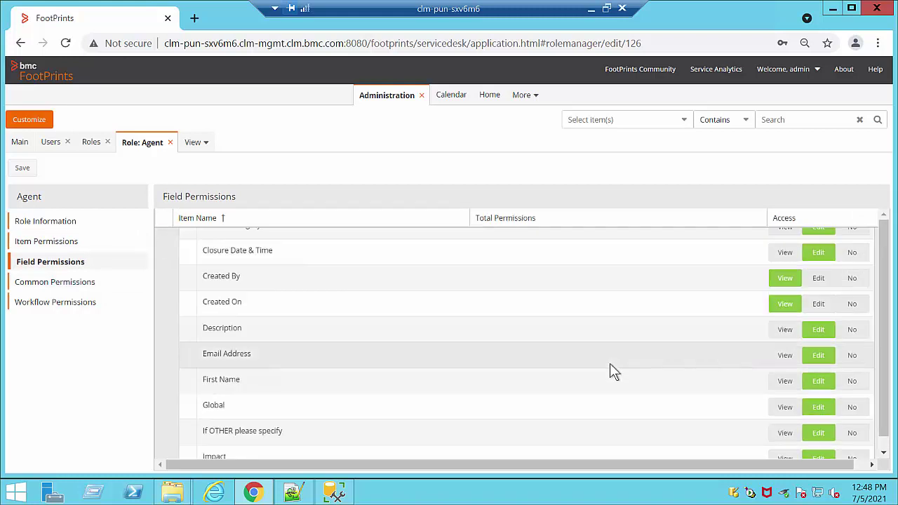
{"action": "scroll", "coordinate": [610, 364], "scroll_direction": "down", "scroll_amount": 10}
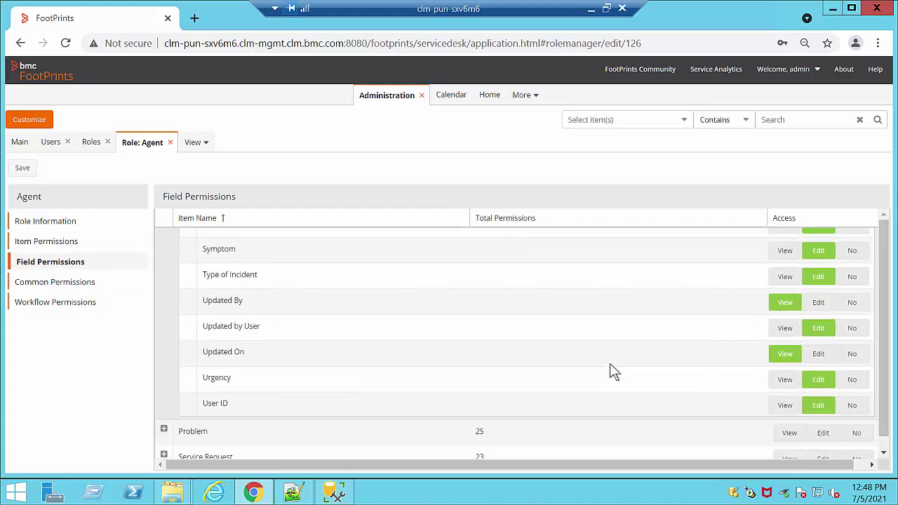
{"action": "scroll", "coordinate": [610, 365], "scroll_direction": "up", "scroll_amount": 7}
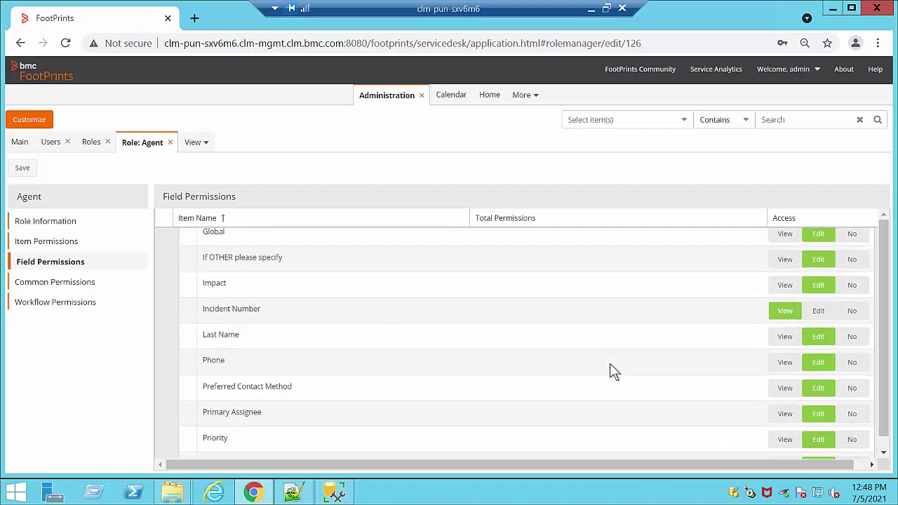
{"action": "scroll", "coordinate": [609, 362], "scroll_direction": "up", "scroll_amount": 5}
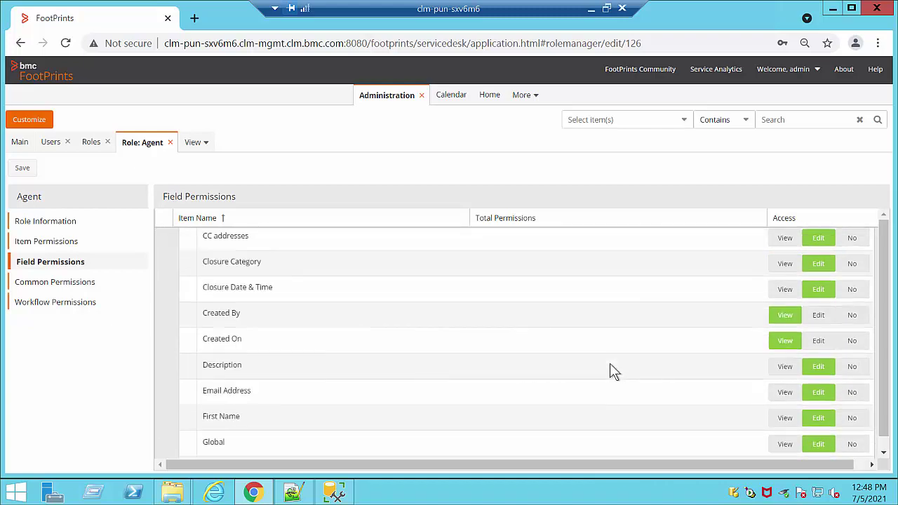
{"action": "scroll", "coordinate": [610, 366], "scroll_direction": "down", "scroll_amount": 9}
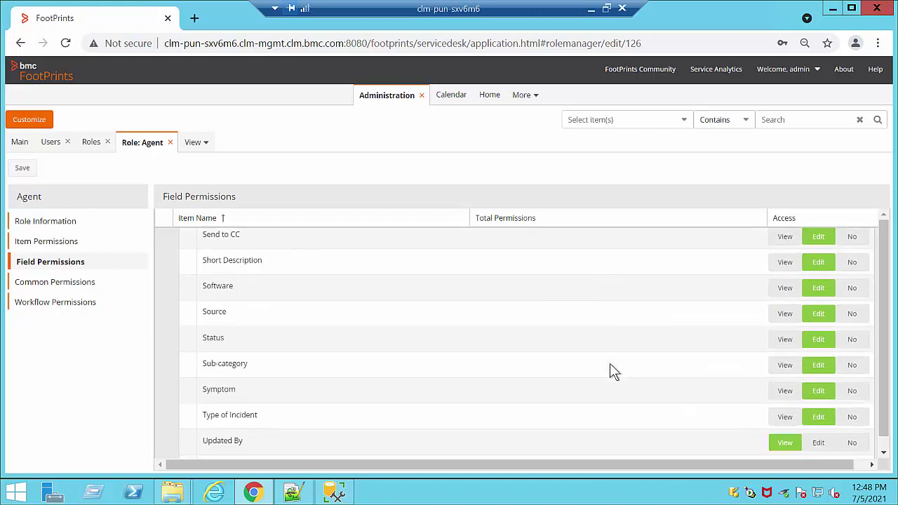
{"action": "scroll", "coordinate": [610, 363], "scroll_direction": "down", "scroll_amount": 3}
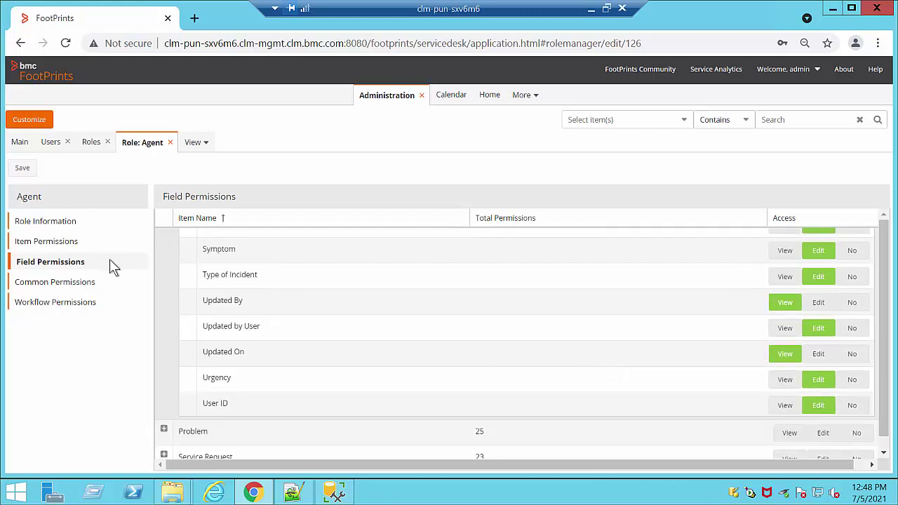
{"action": "left_click", "coordinate": [58, 287]}
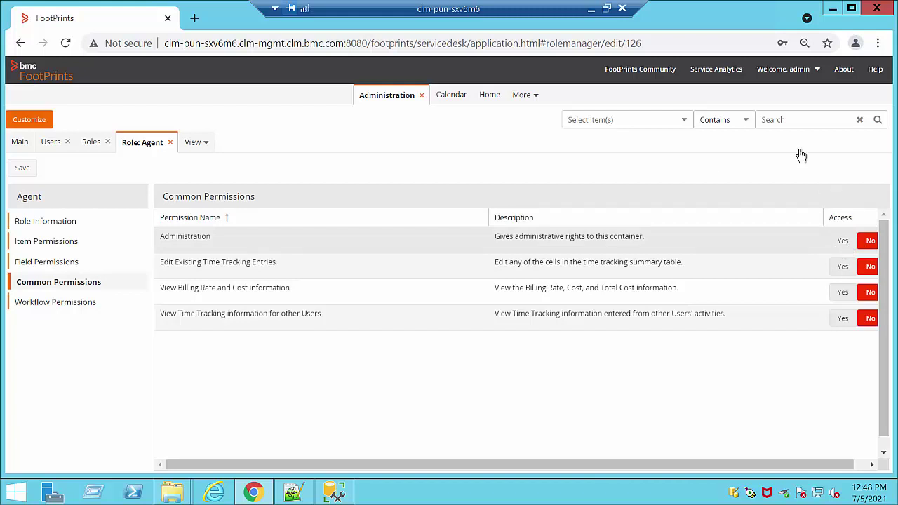
Step: Set No on three Incident Business Workflow transitions, then close the Agent role discarding changes
{"action": "left_click", "coordinate": [99, 303]}
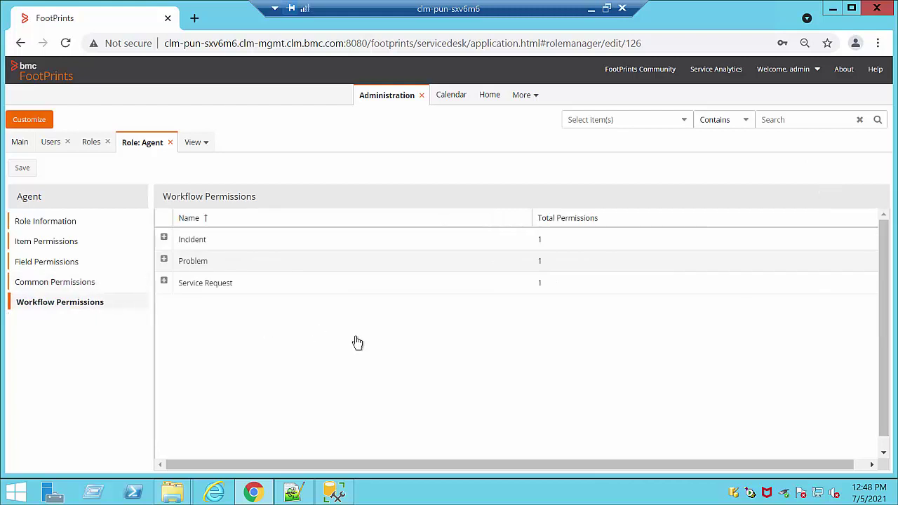
{"action": "left_click", "coordinate": [164, 238]}
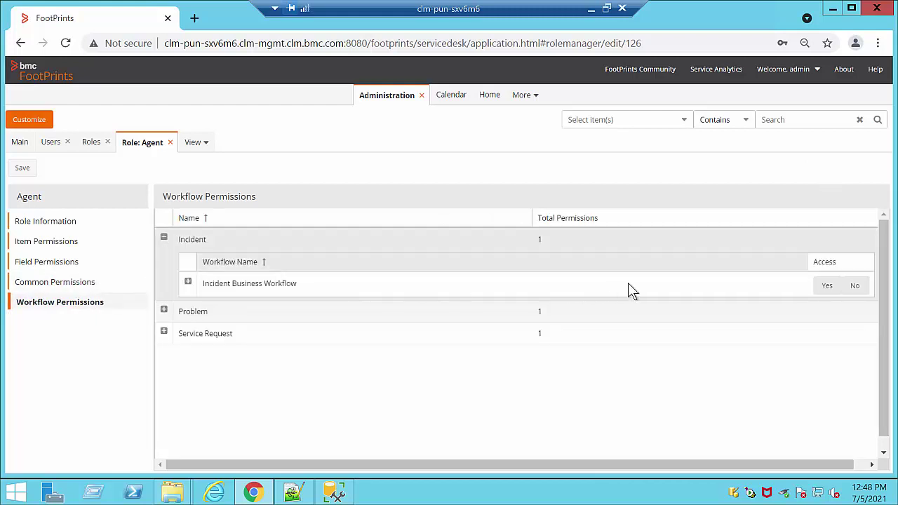
{"action": "left_click", "coordinate": [188, 282]}
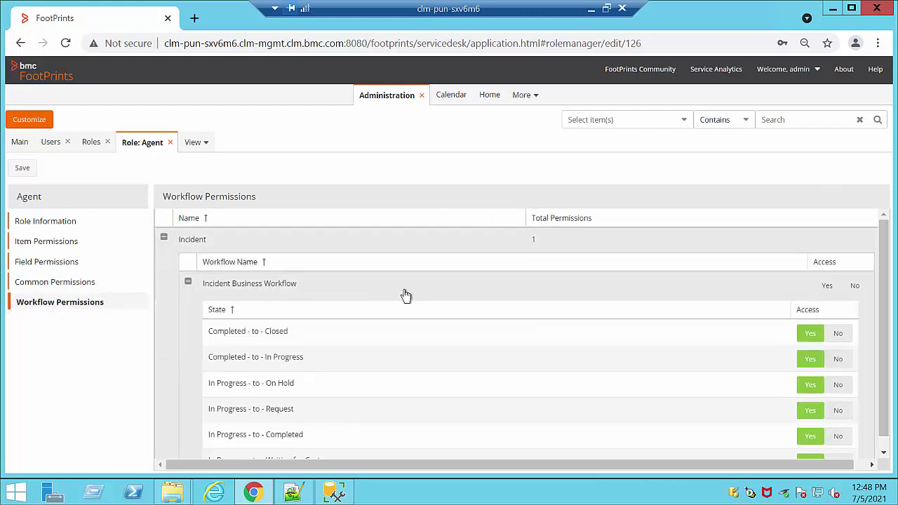
{"action": "scroll", "coordinate": [691, 325], "scroll_direction": "down", "scroll_amount": 3}
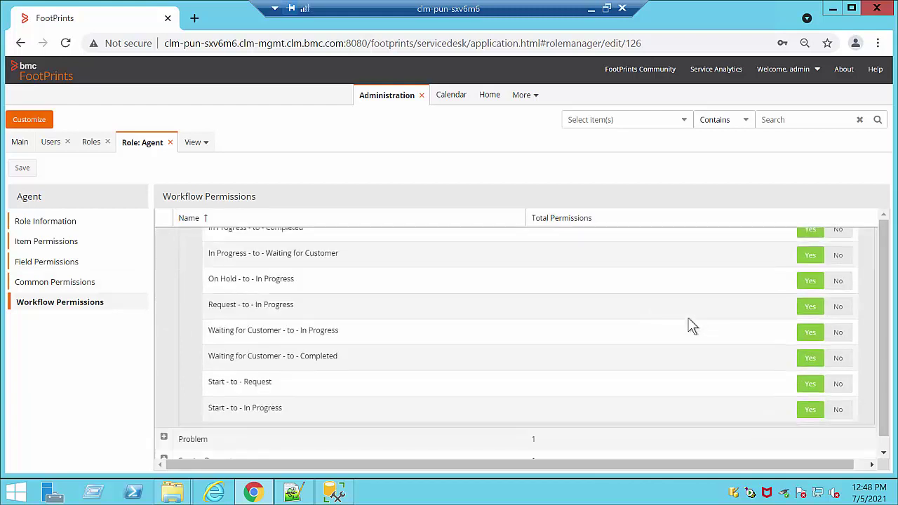
{"action": "left_click", "coordinate": [839, 269]}
{"action": "left_click", "coordinate": [840, 243]}
{"action": "left_click", "coordinate": [839, 295]}
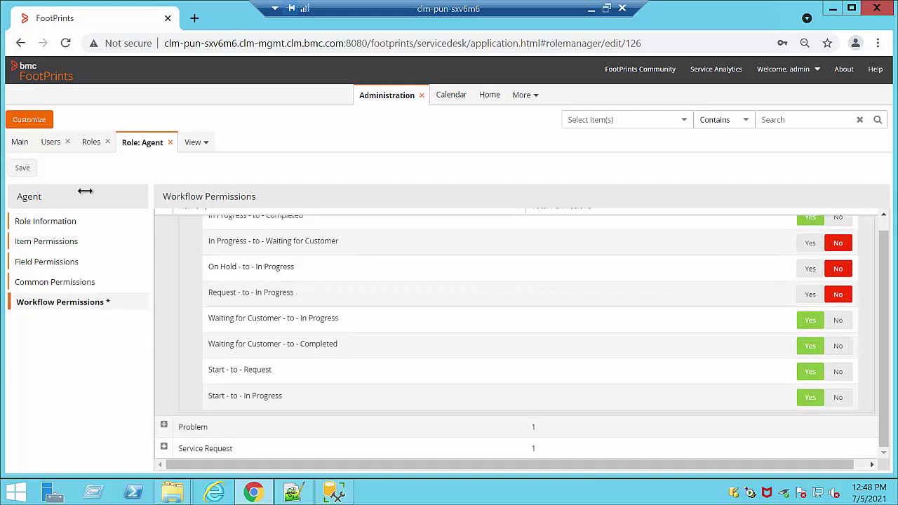
{"action": "left_click", "coordinate": [172, 142]}
{"action": "left_click", "coordinate": [475, 290]}
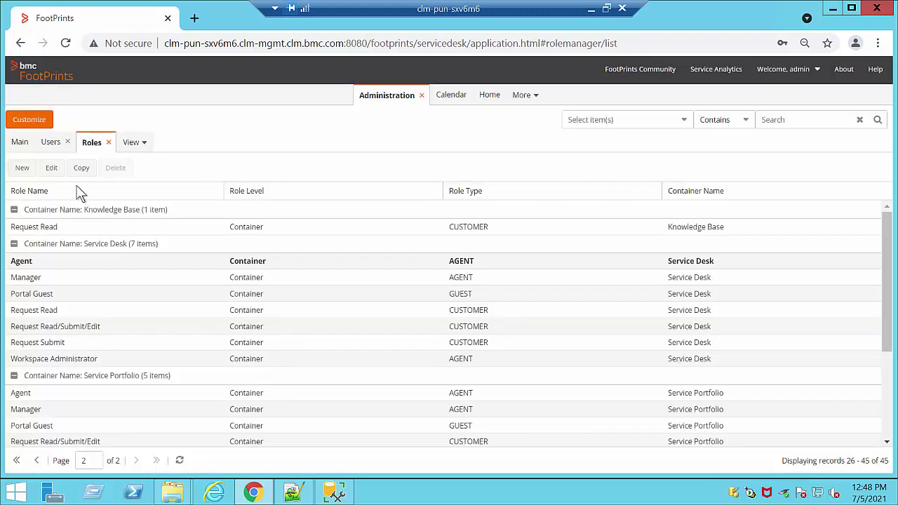
Step: Discard the unsaved role changes and close the Roles list
{"action": "scroll", "coordinate": [501, 316], "scroll_direction": "down", "scroll_amount": 3}
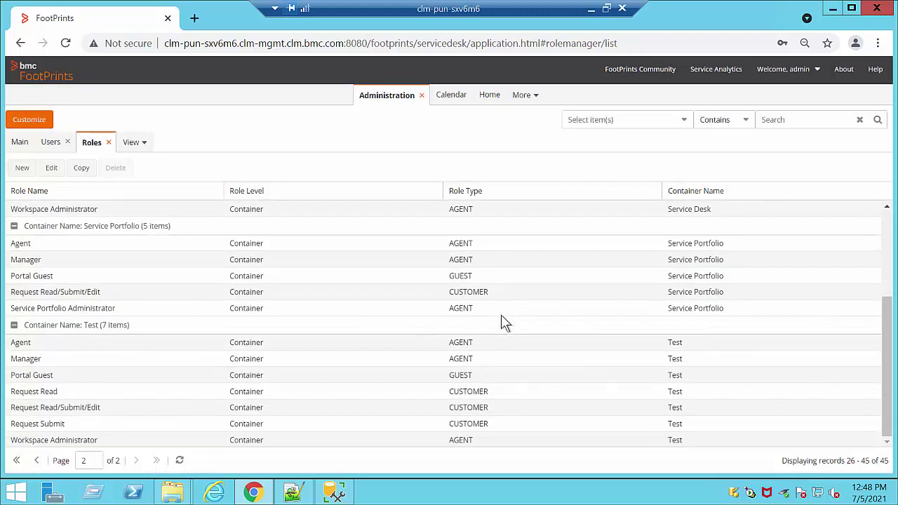
{"action": "scroll", "coordinate": [501, 315], "scroll_direction": "up", "scroll_amount": 3}
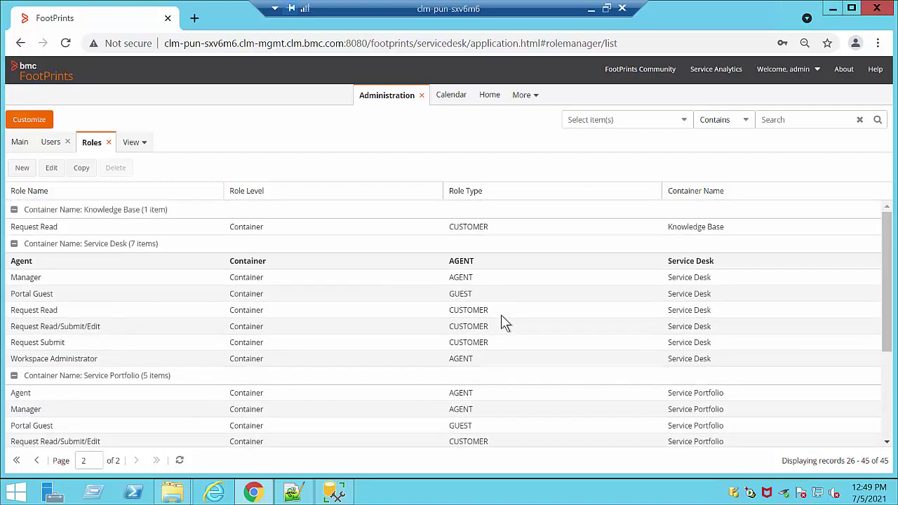
{"action": "left_click", "coordinate": [108, 142]}
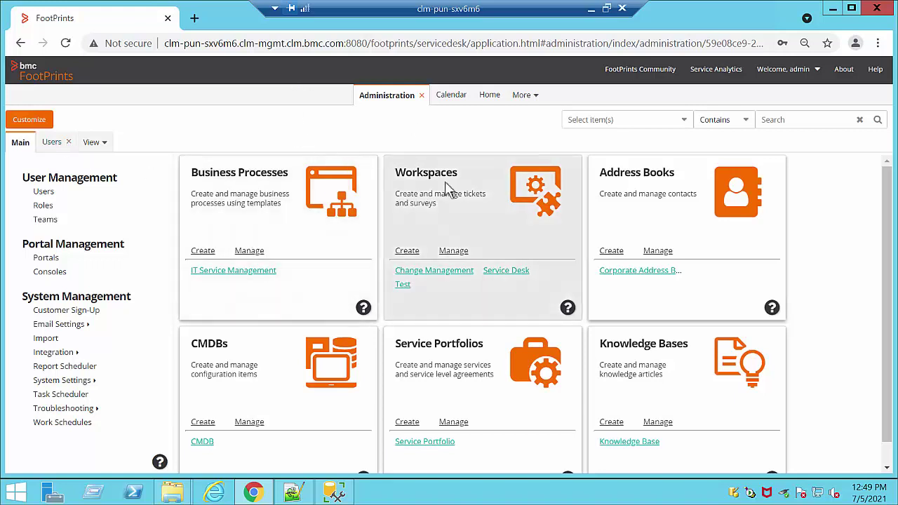
Step: Review the Incident 'Set Priority to 1' business rule in the Service Desk workspace, then close the workspace
{"action": "left_click", "coordinate": [506, 272]}
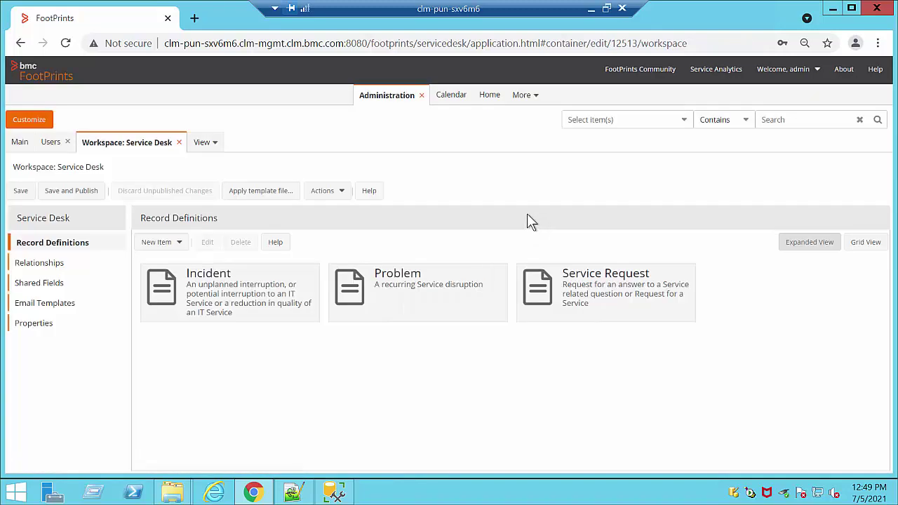
{"action": "double_click", "coordinate": [301, 286]}
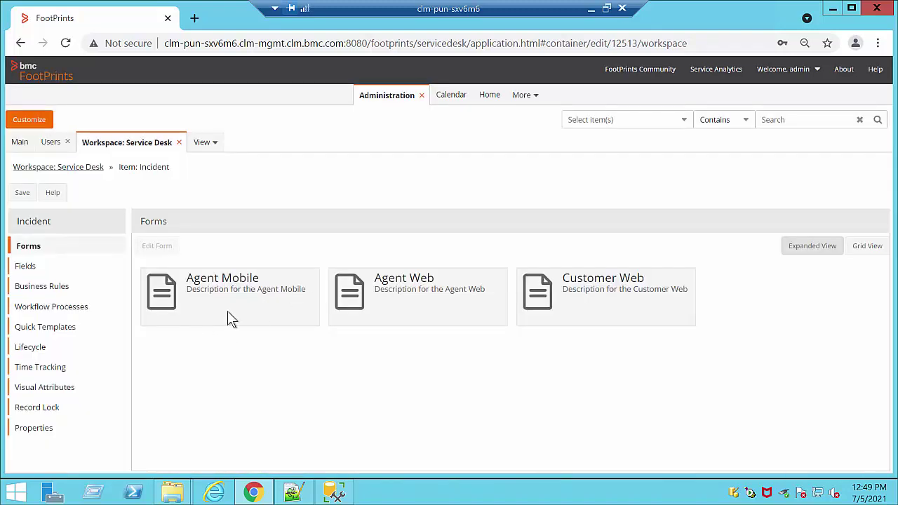
{"action": "left_click", "coordinate": [40, 288]}
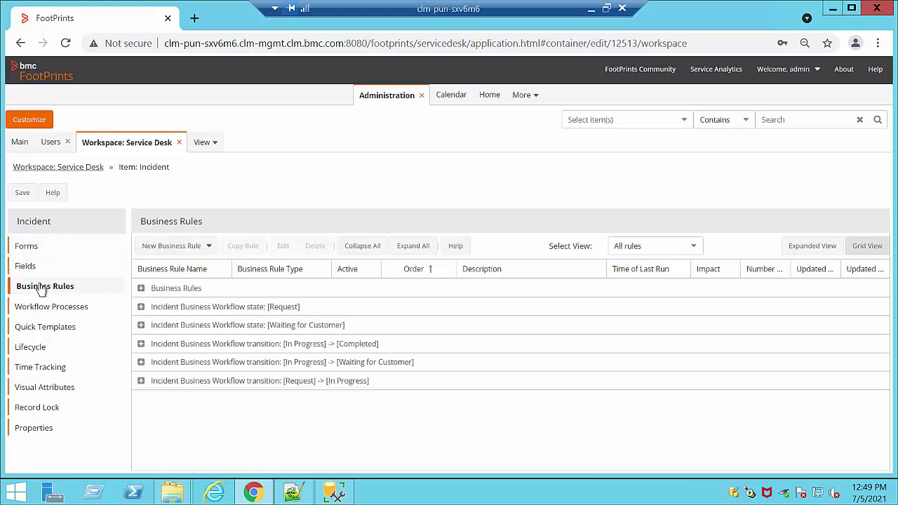
{"action": "left_click", "coordinate": [142, 289]}
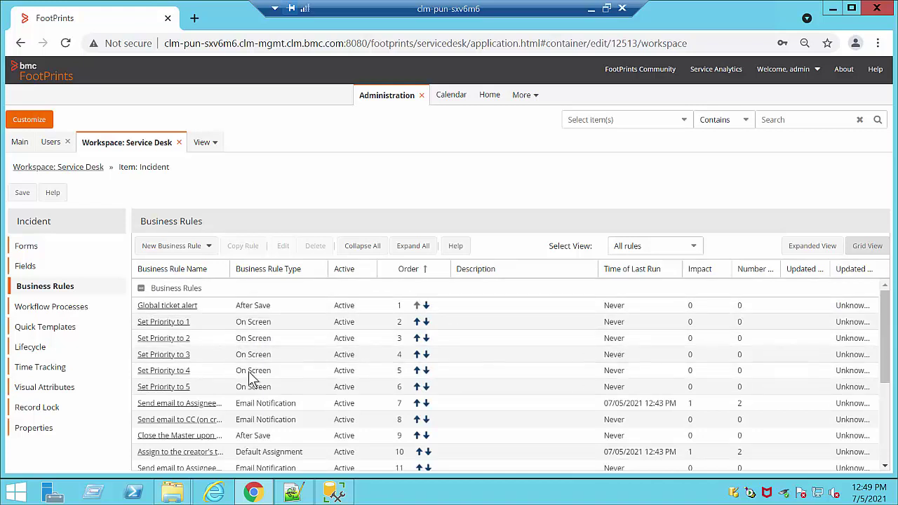
{"action": "left_click", "coordinate": [168, 323]}
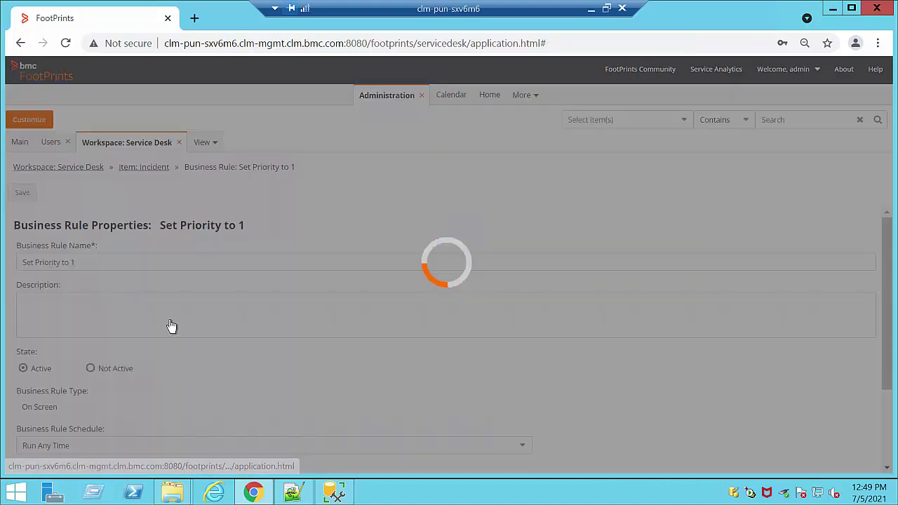
{"action": "scroll", "coordinate": [787, 393], "scroll_direction": "down", "scroll_amount": 2}
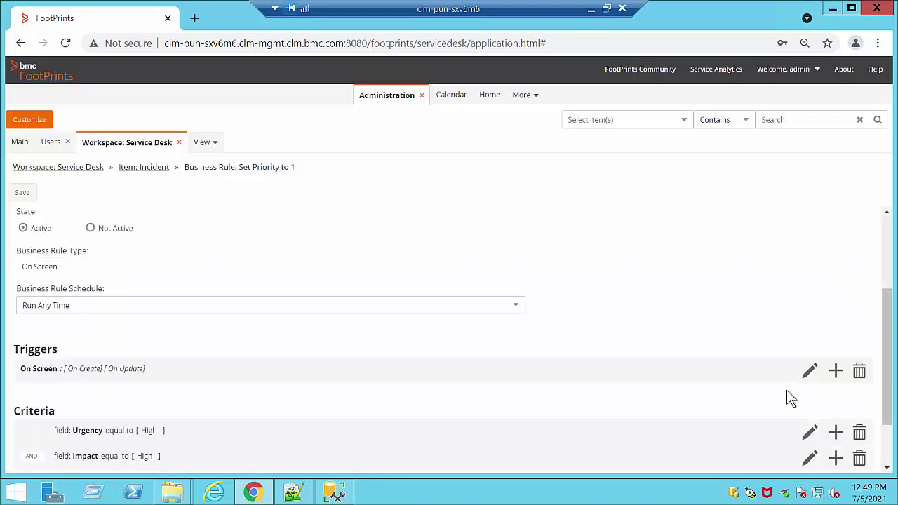
{"action": "scroll", "coordinate": [787, 393], "scroll_direction": "down", "scroll_amount": 1}
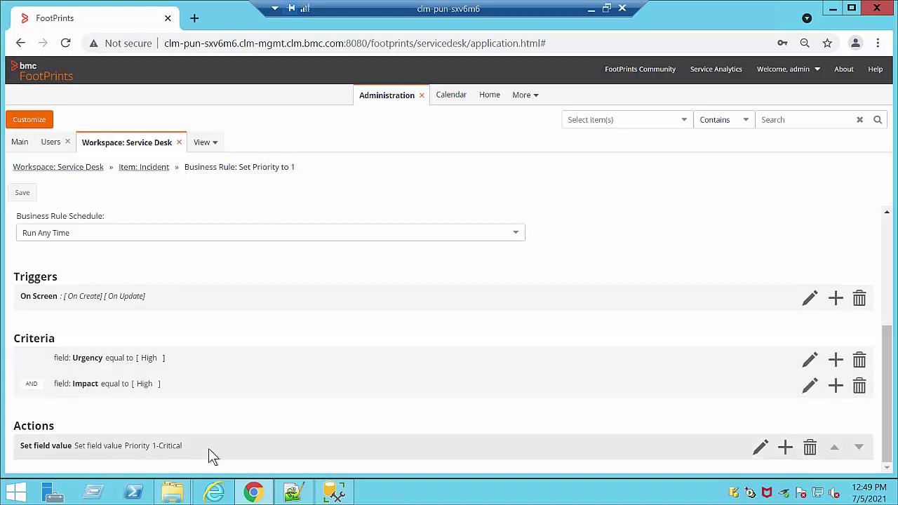
{"action": "left_click", "coordinate": [180, 143]}
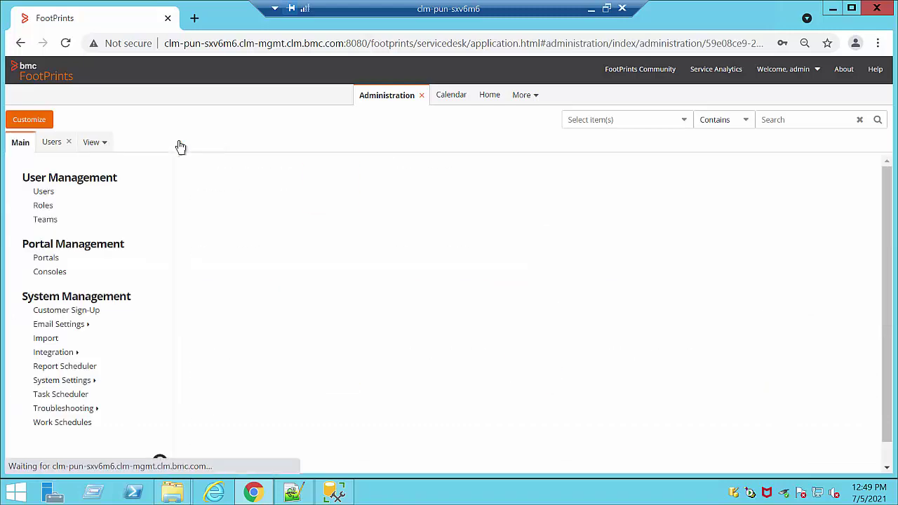
Step: Start a new Service Desk incident from the home records list
{"action": "left_click", "coordinate": [489, 95]}
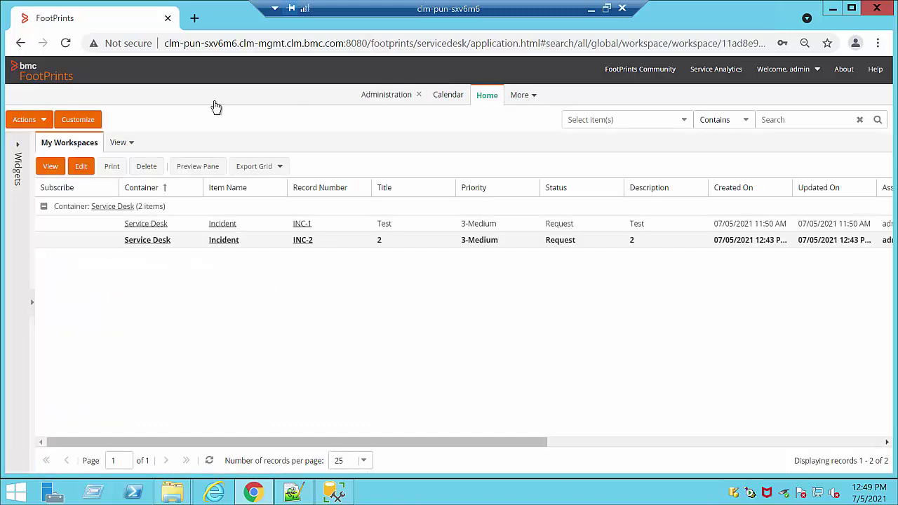
{"action": "left_click", "coordinate": [21, 120]}
{"action": "mouse_move", "coordinate": [72, 139]}
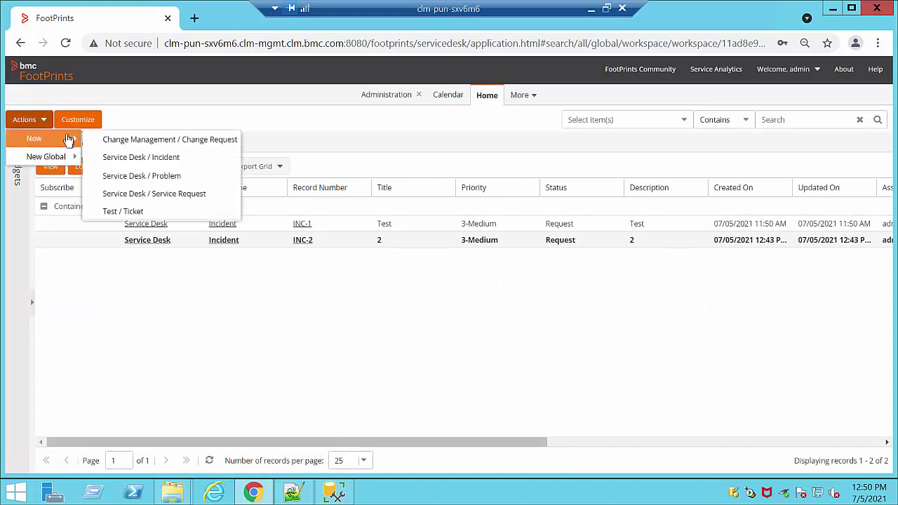
{"action": "left_click", "coordinate": [172, 158]}
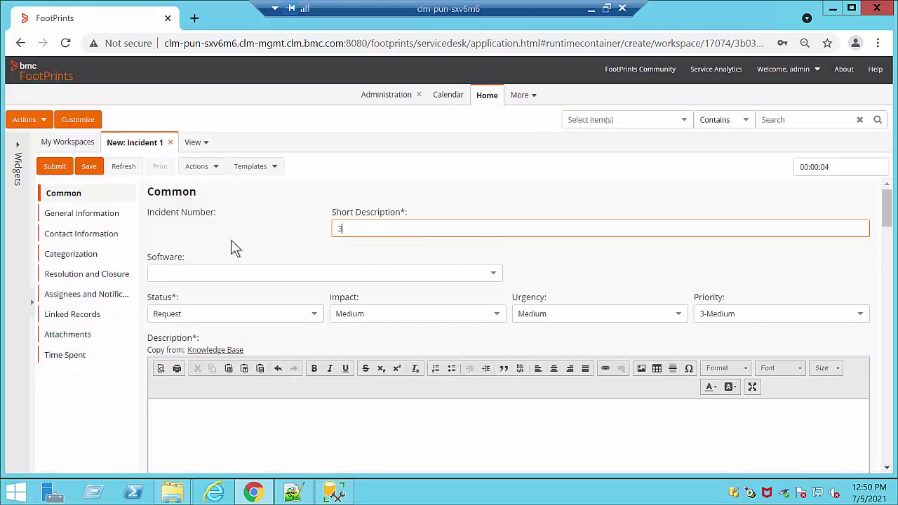
Step: Enter 3 as Software, set Impact and Urgency to High, and submit the incident
{"action": "left_click", "coordinate": [314, 273]}
{"action": "type", "text": "3"}
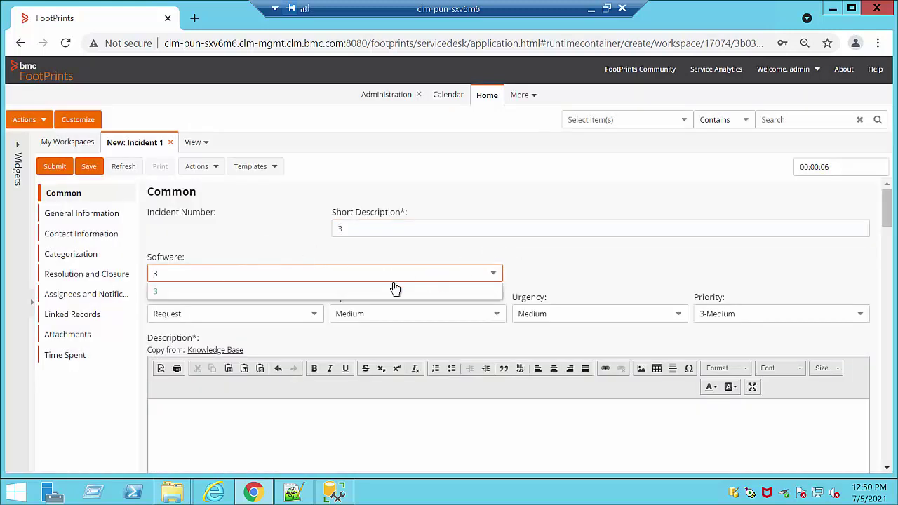
{"action": "left_click", "coordinate": [496, 314]}
{"action": "key", "text": "Return"}
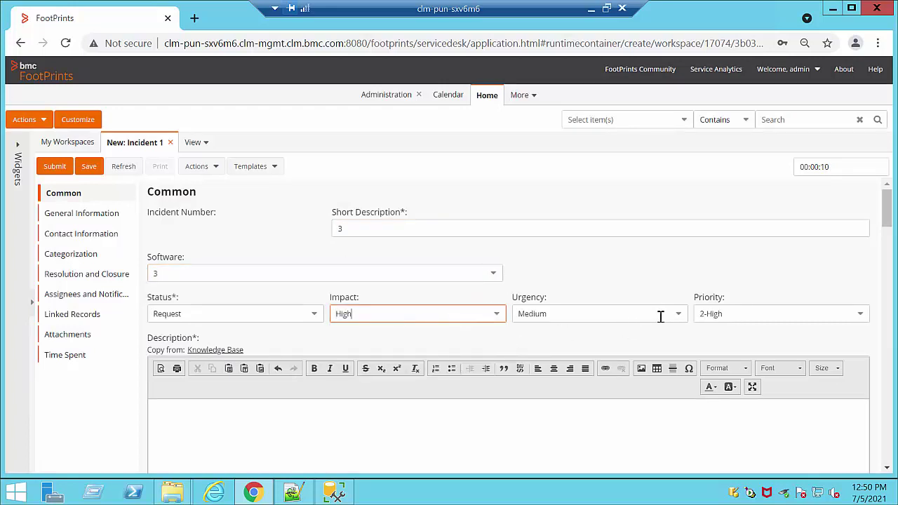
{"action": "left_click", "coordinate": [677, 317]}
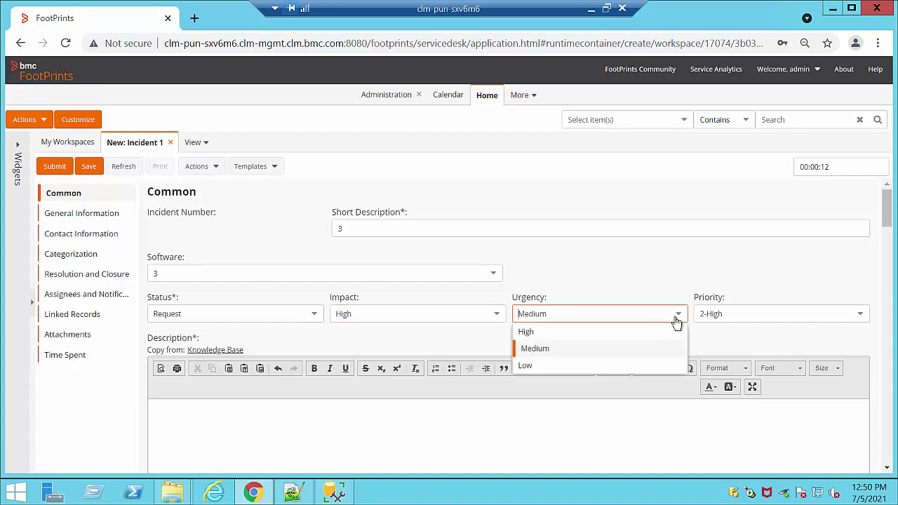
{"action": "left_click", "coordinate": [642, 331]}
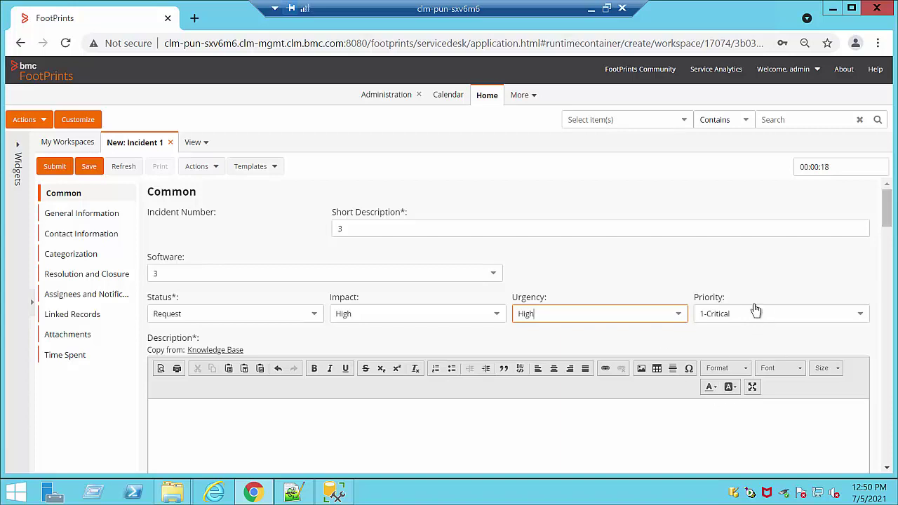
{"action": "left_click", "coordinate": [373, 414]}
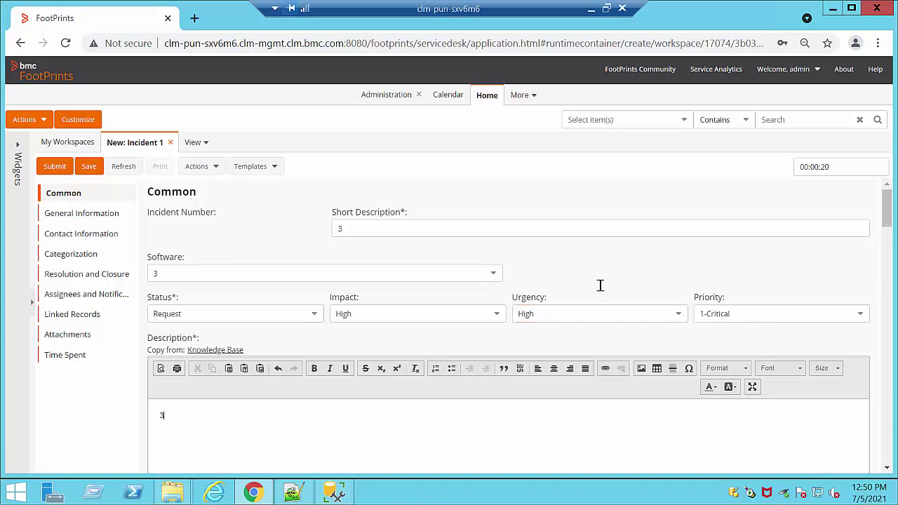
{"action": "left_click", "coordinate": [58, 173]}
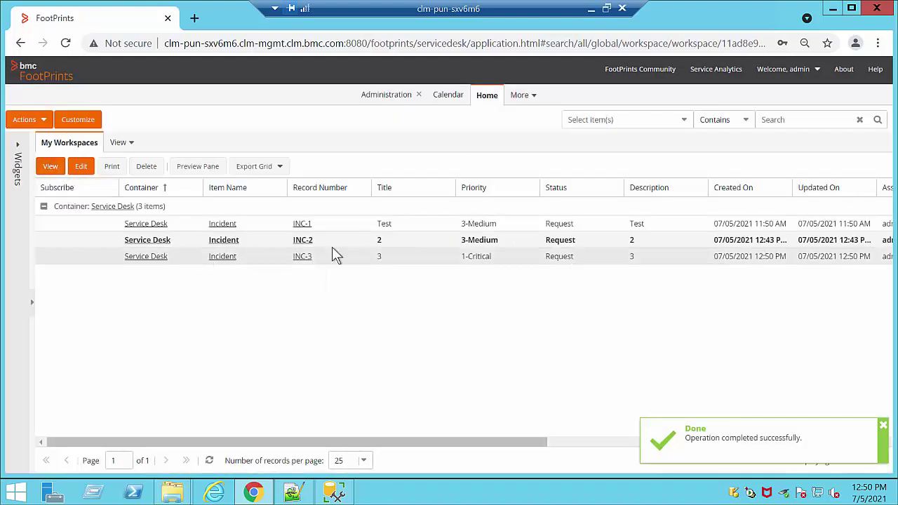
{"action": "left_click", "coordinate": [306, 257]}
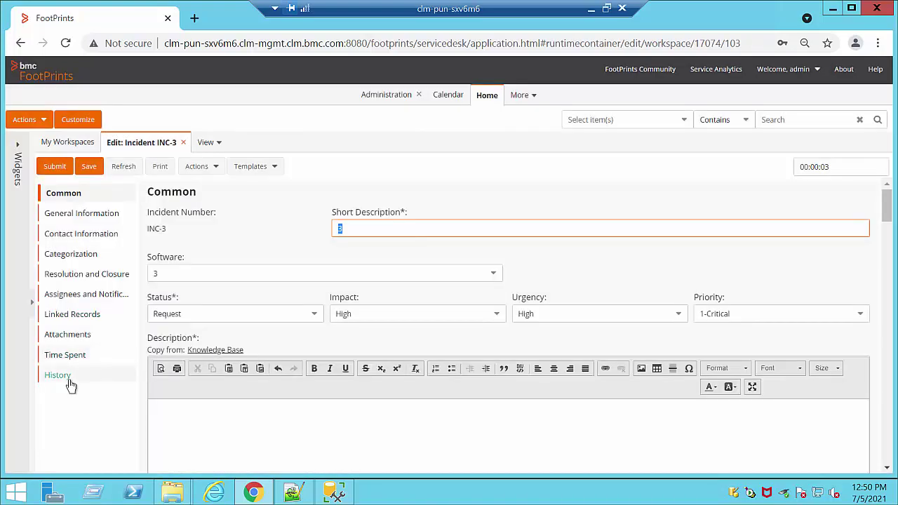
{"action": "left_click", "coordinate": [69, 377]}
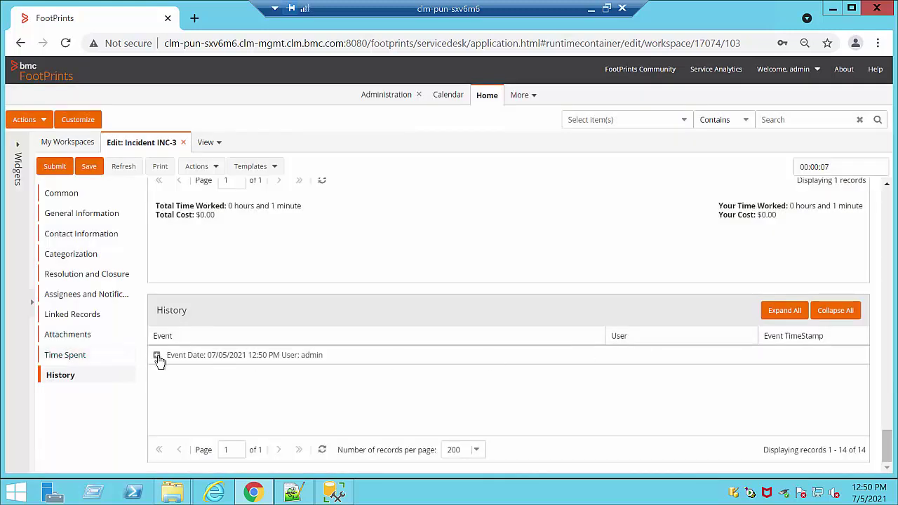
{"action": "left_click", "coordinate": [157, 357]}
{"action": "scroll", "coordinate": [465, 395], "scroll_direction": "down", "scroll_amount": 5}
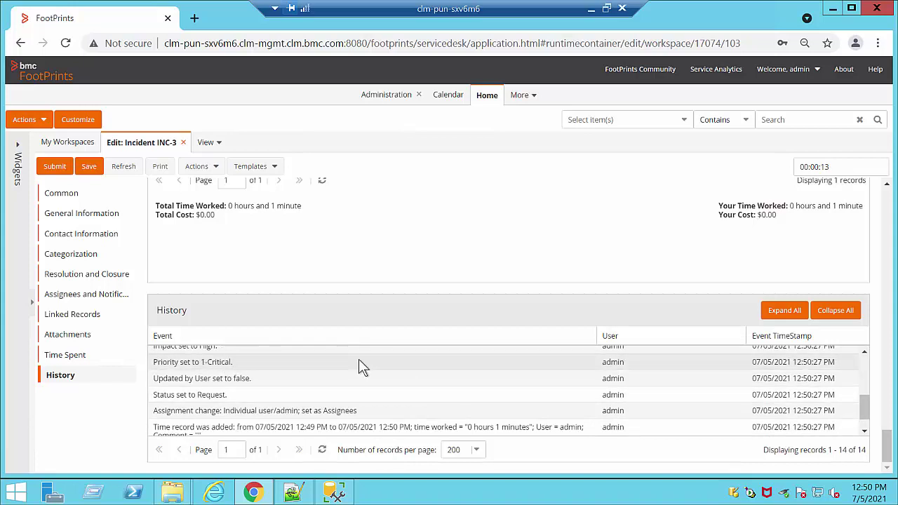
{"action": "scroll", "coordinate": [359, 359], "scroll_direction": "up", "scroll_amount": 4}
{"action": "scroll", "coordinate": [359, 359], "scroll_direction": "down", "scroll_amount": 6}
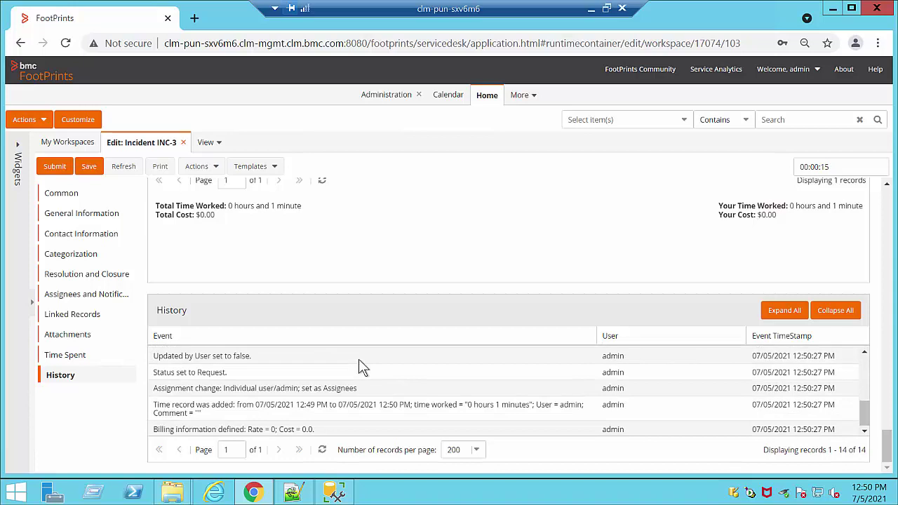
{"action": "left_click", "coordinate": [184, 143]}
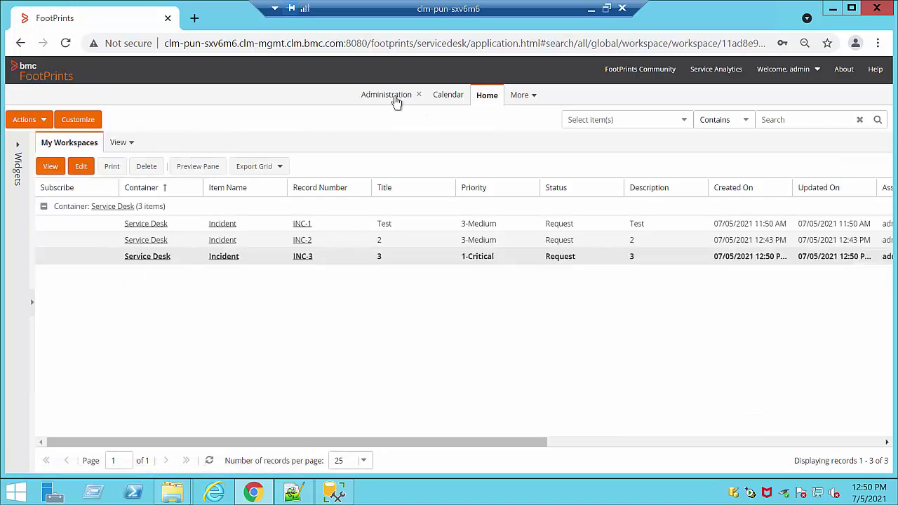
Step: Open Address Book management from Administration and review its Actions menu without deleting anything
{"action": "left_click", "coordinate": [375, 96]}
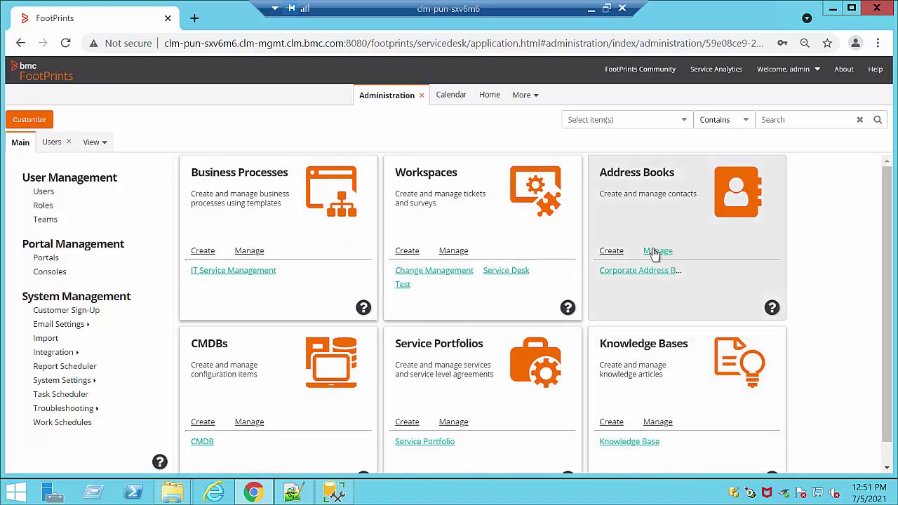
{"action": "left_click", "coordinate": [653, 253]}
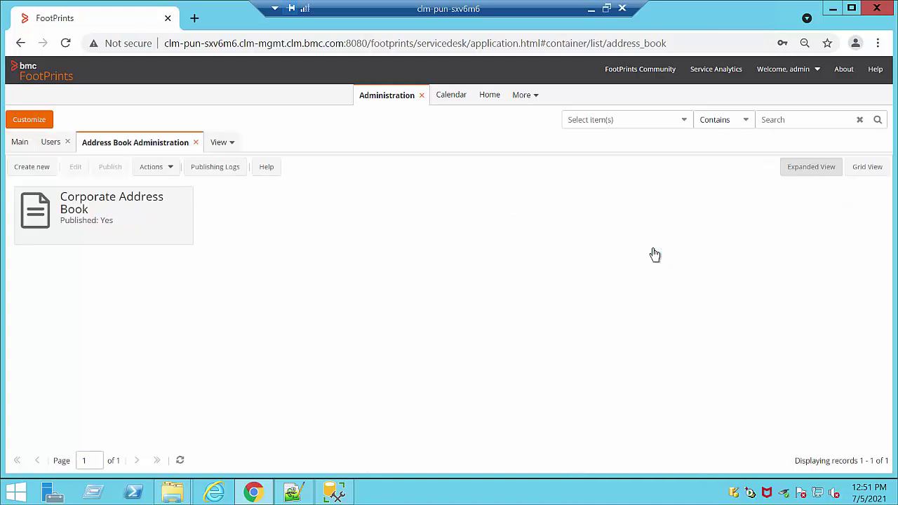
{"action": "left_click", "coordinate": [152, 168]}
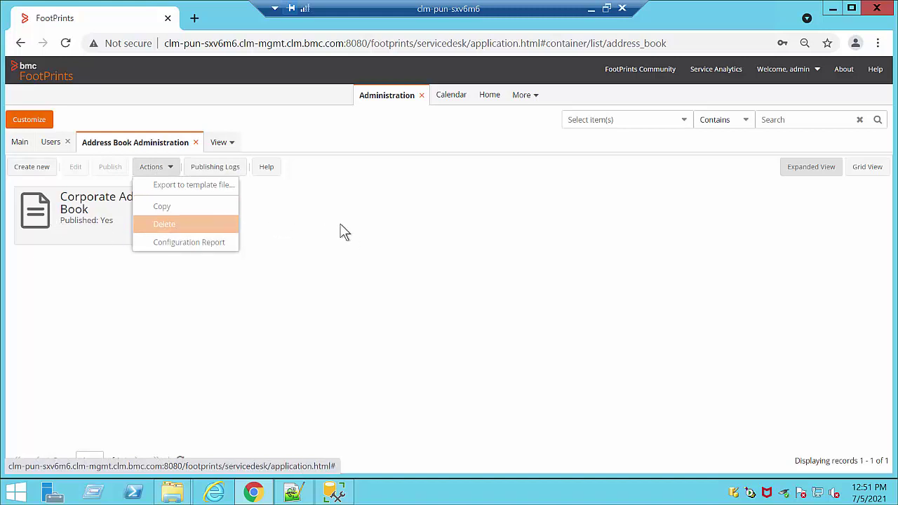
{"action": "left_click", "coordinate": [351, 199]}
{"action": "left_click", "coordinate": [21, 144]}
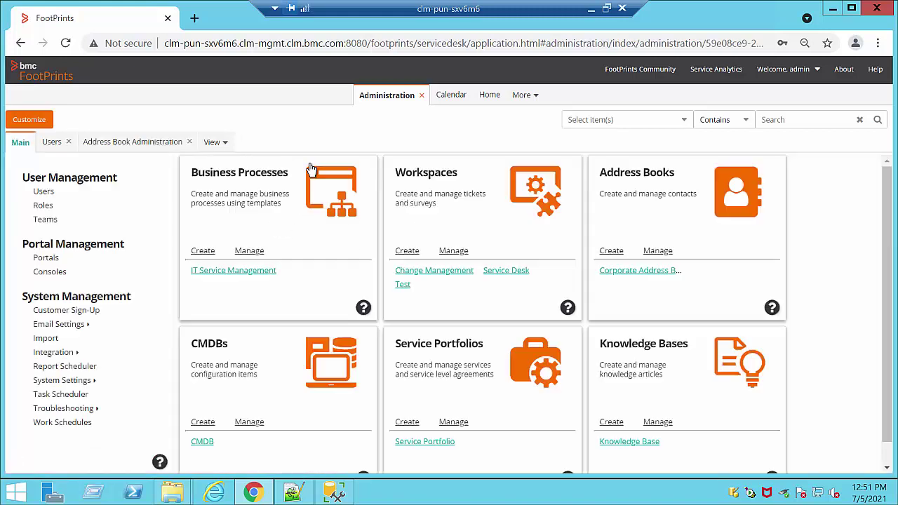
Step: Open Knowledge Base management, review its Actions menu, and return to the Main tab
{"action": "scroll", "coordinate": [628, 446], "scroll_direction": "down", "scroll_amount": 1}
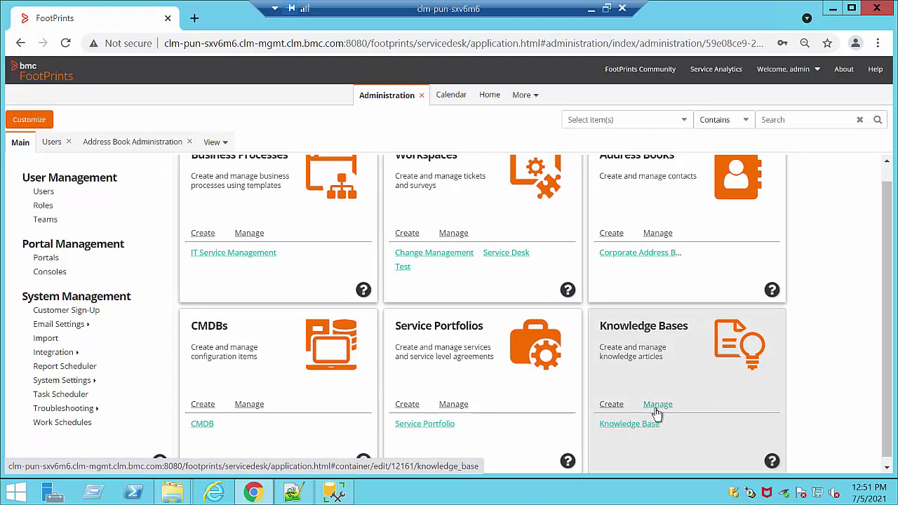
{"action": "left_click", "coordinate": [652, 422]}
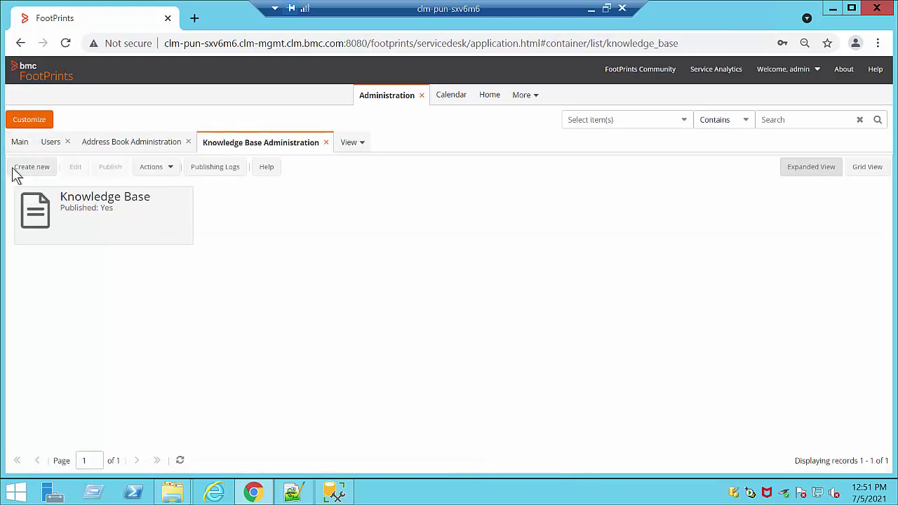
{"action": "left_click", "coordinate": [161, 172]}
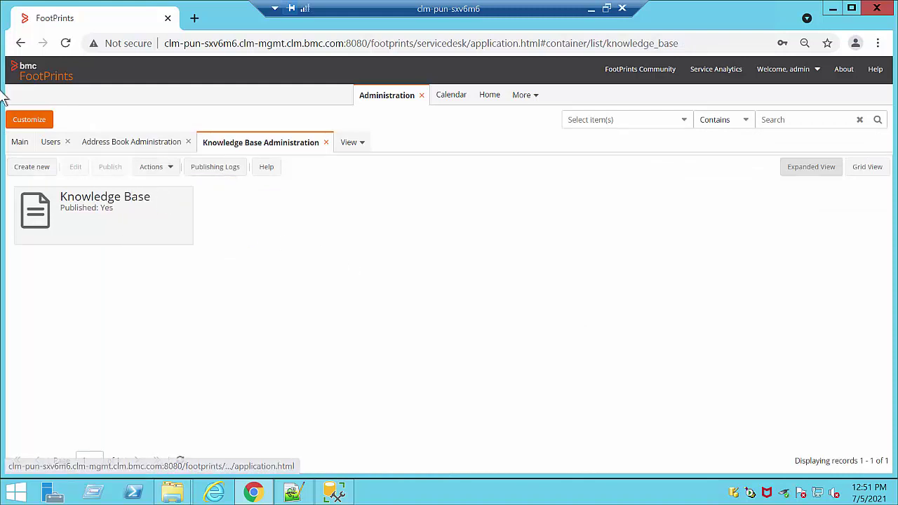
{"action": "left_click", "coordinate": [17, 145]}
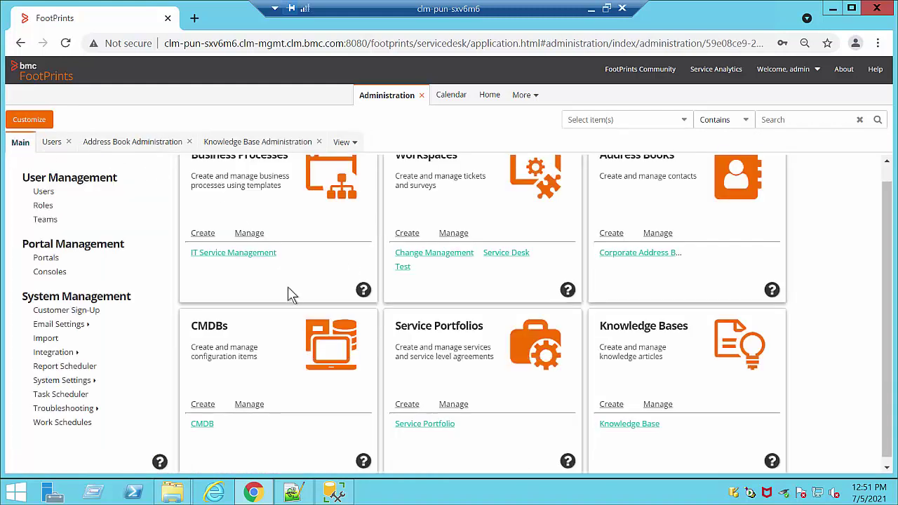
{"action": "scroll", "coordinate": [288, 289], "scroll_direction": "up", "scroll_amount": 1}
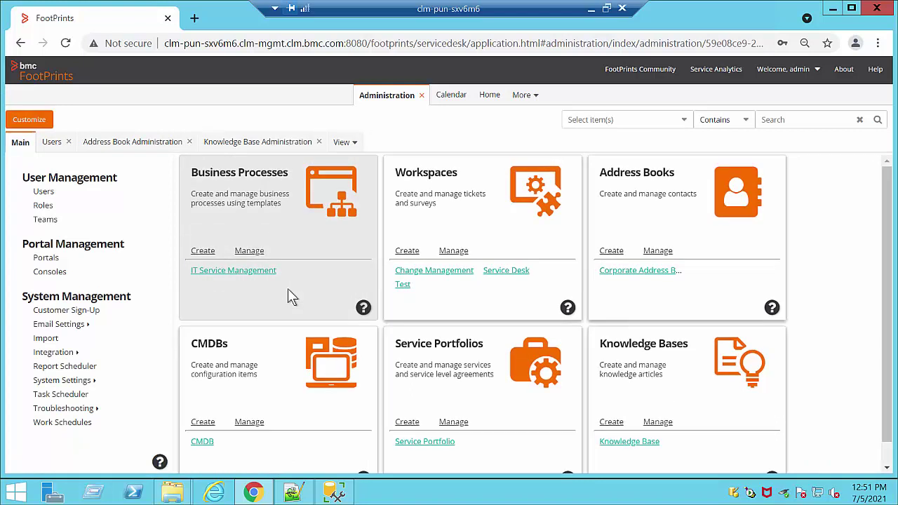